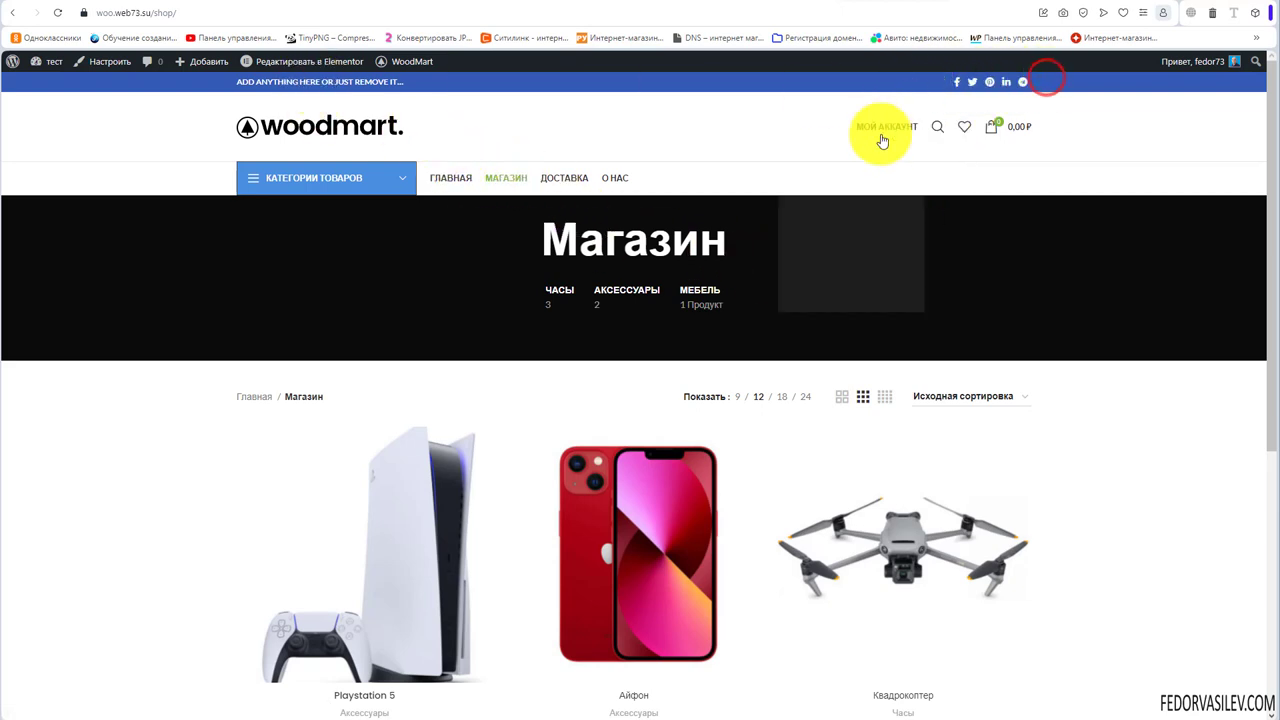
# Look over the shop page, open the Айфон product page and examine its Поделиться social icons.
pyautogui.scroll(-4, 800, 300)
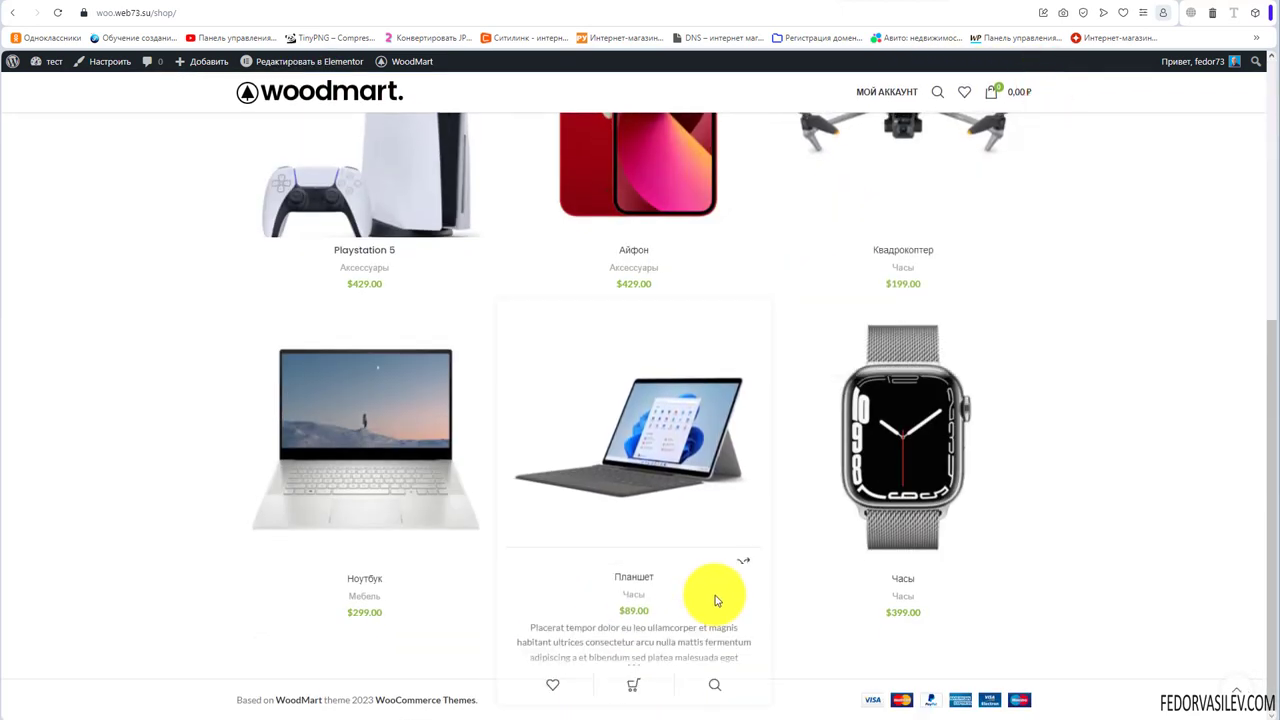
pyautogui.scroll(4, 760, 480)
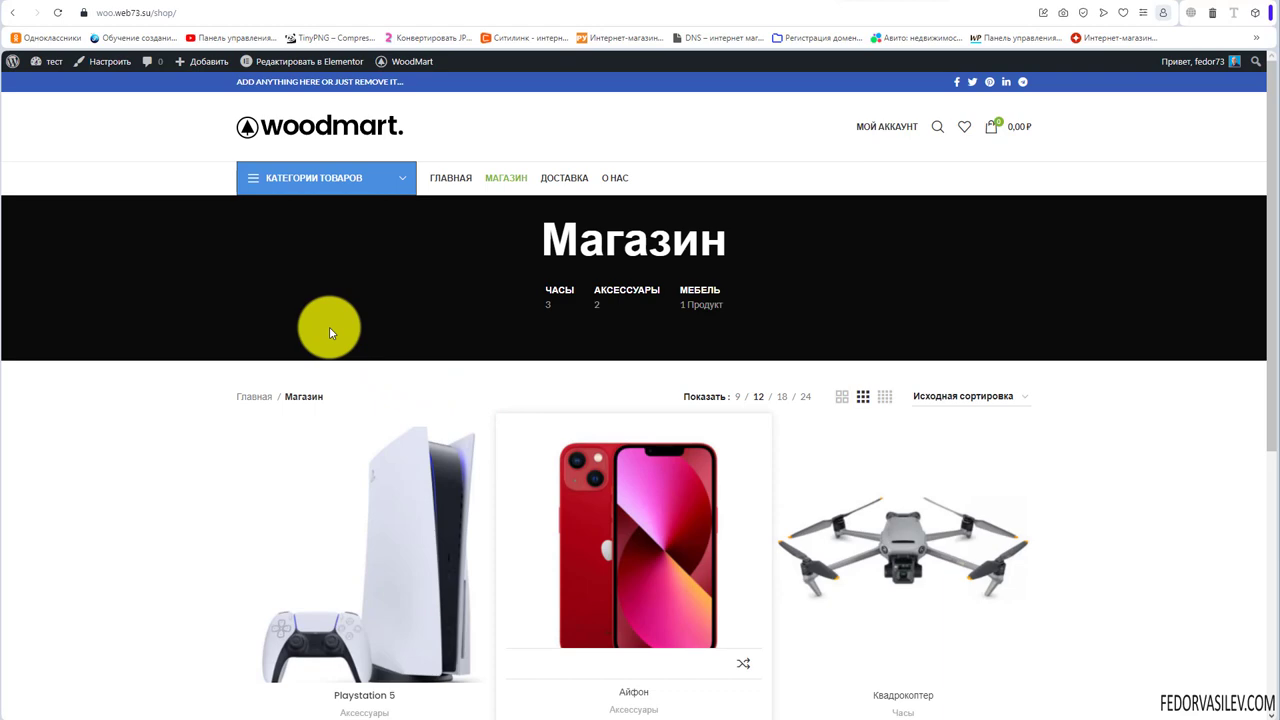
pyautogui.click(588, 485)
pyautogui.scroll(-1, 462, 442)
pyautogui.scroll(-3, 462, 442)
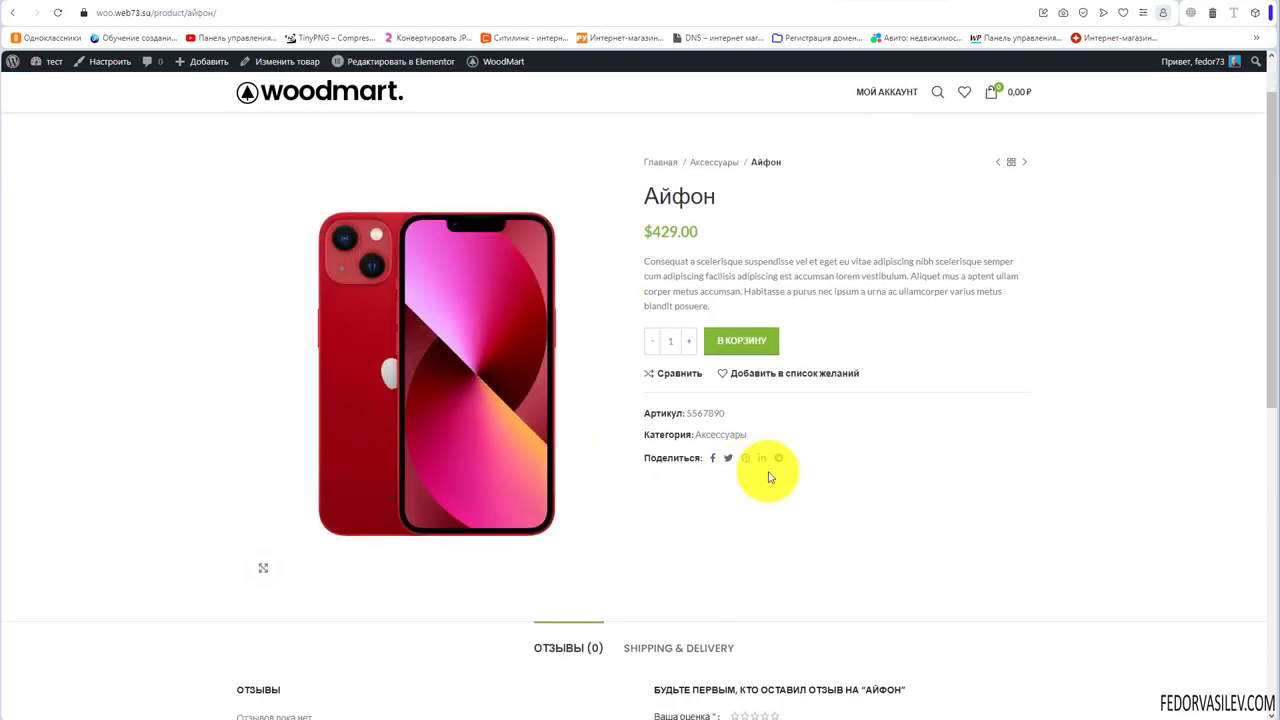
pyautogui.moveTo(797, 460); pyautogui.dragTo(667, 472)
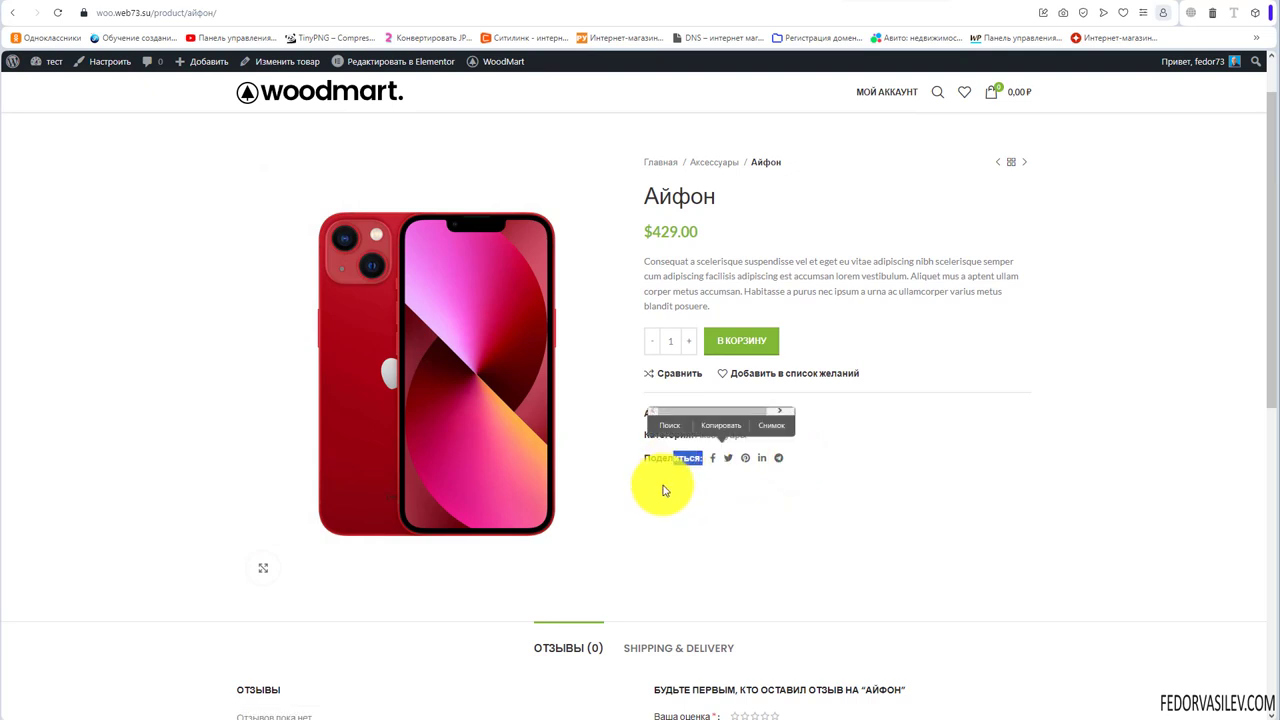
pyautogui.click(673, 485)
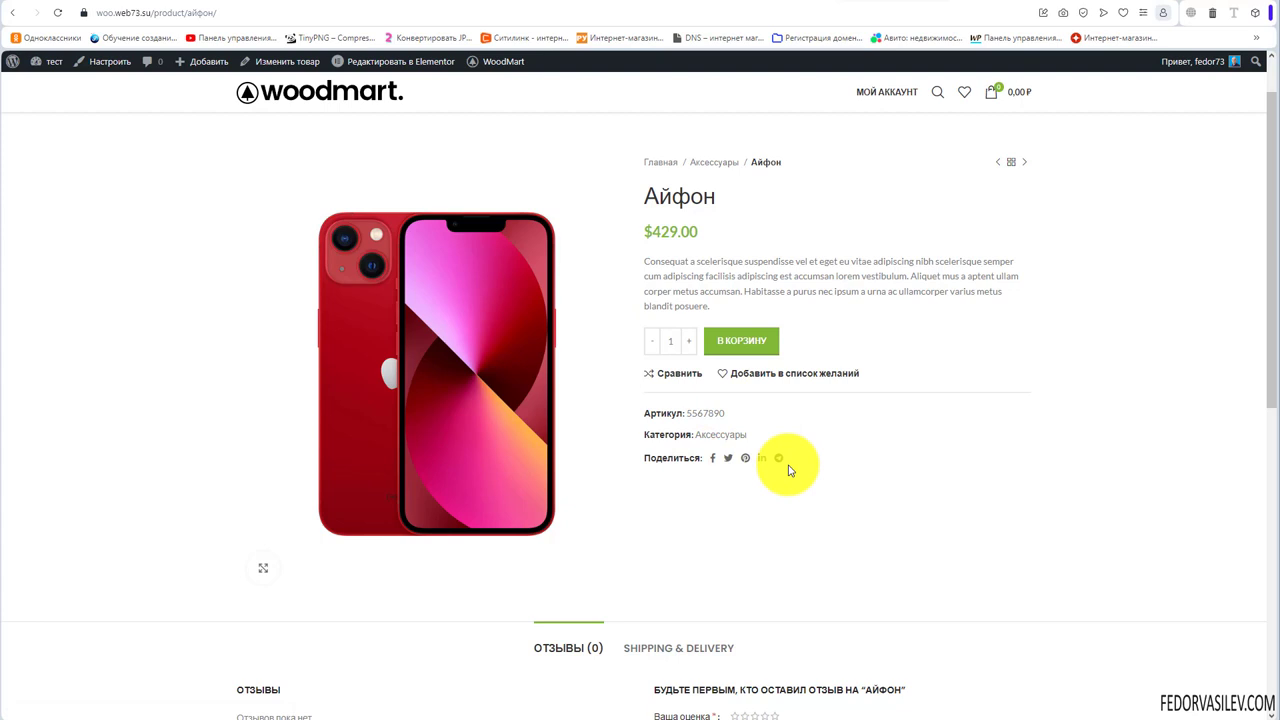
pyautogui.scroll(2, 800, 470)
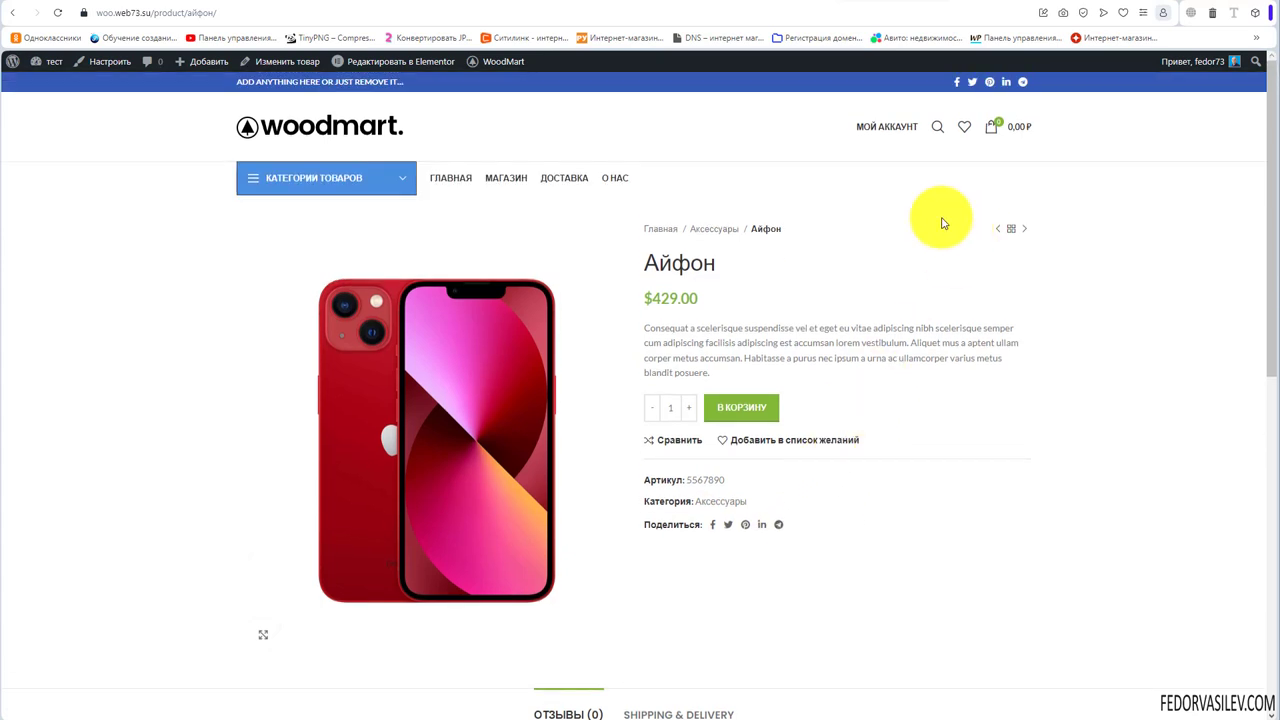
# Switch to the header builder and view the elements that can be added to the Top bar's last section.
pyautogui.click(772, 3)
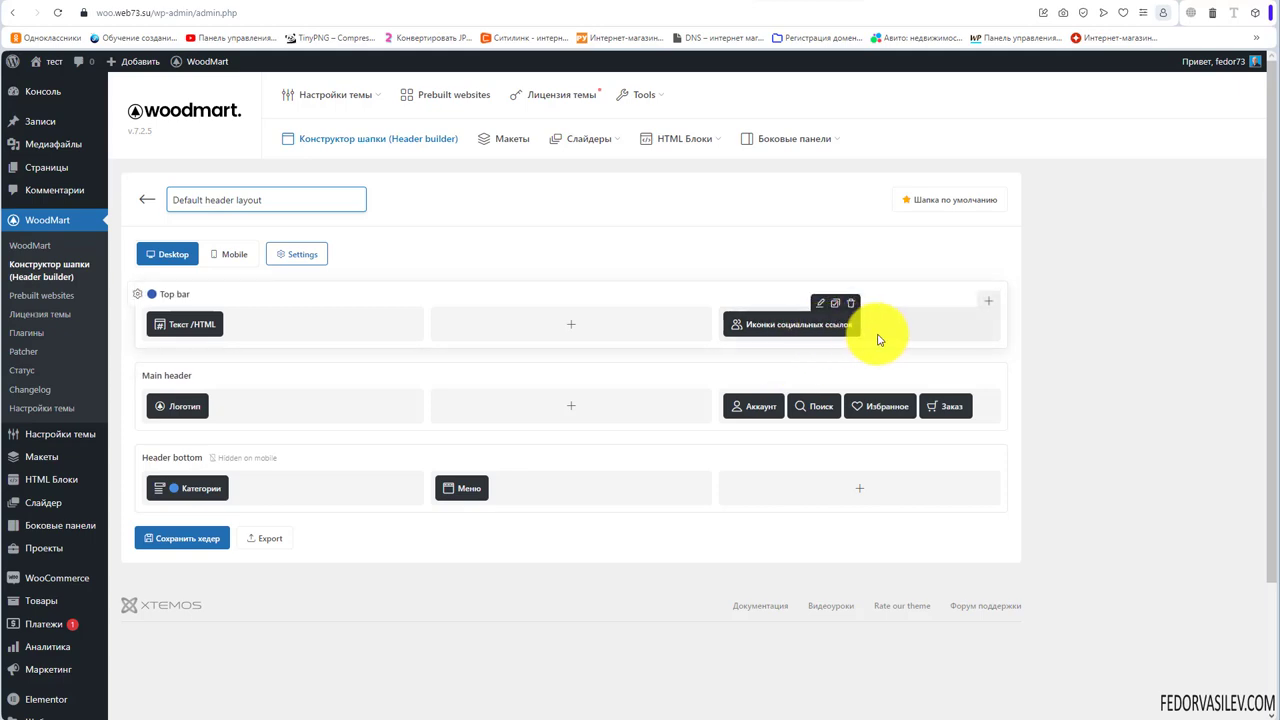
pyautogui.click(989, 306)
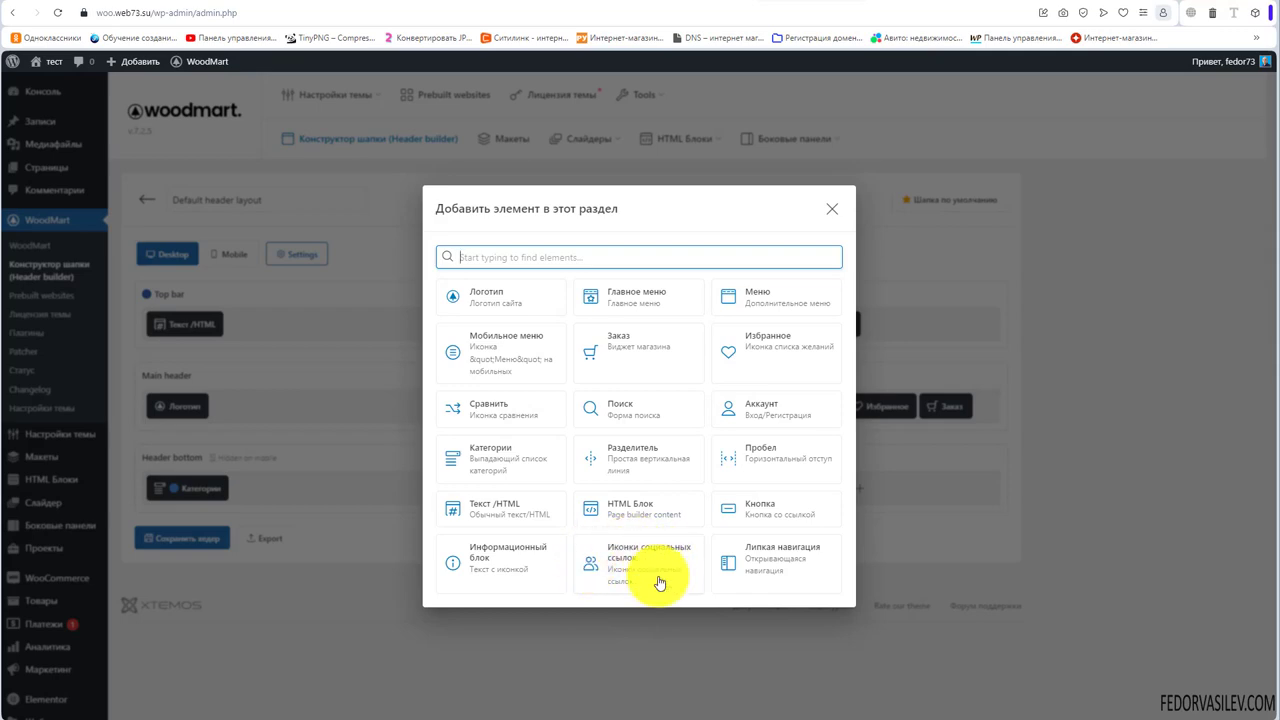
pyautogui.click(826, 204)
# Set the button type of the Top bar's social link icons to Подписаться and compare with the icons on the product page.
pyautogui.click(820, 306)
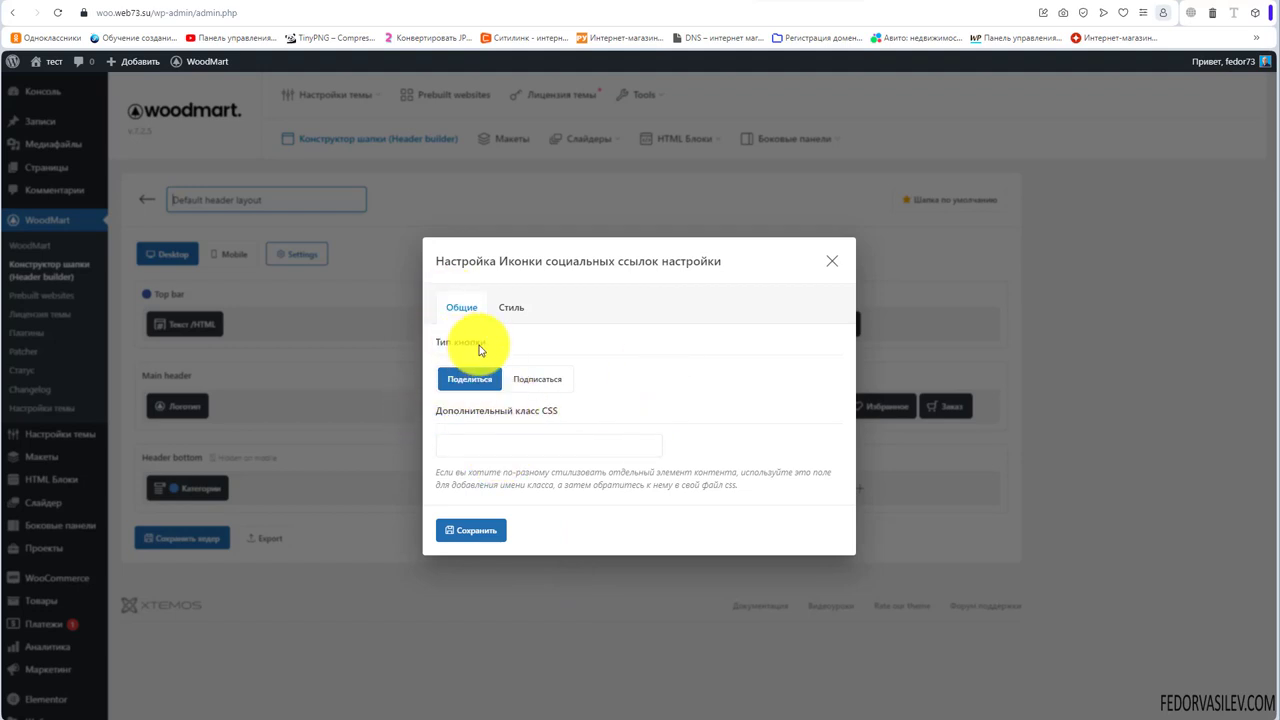
pyautogui.click(458, 376)
pyautogui.click(528, 379)
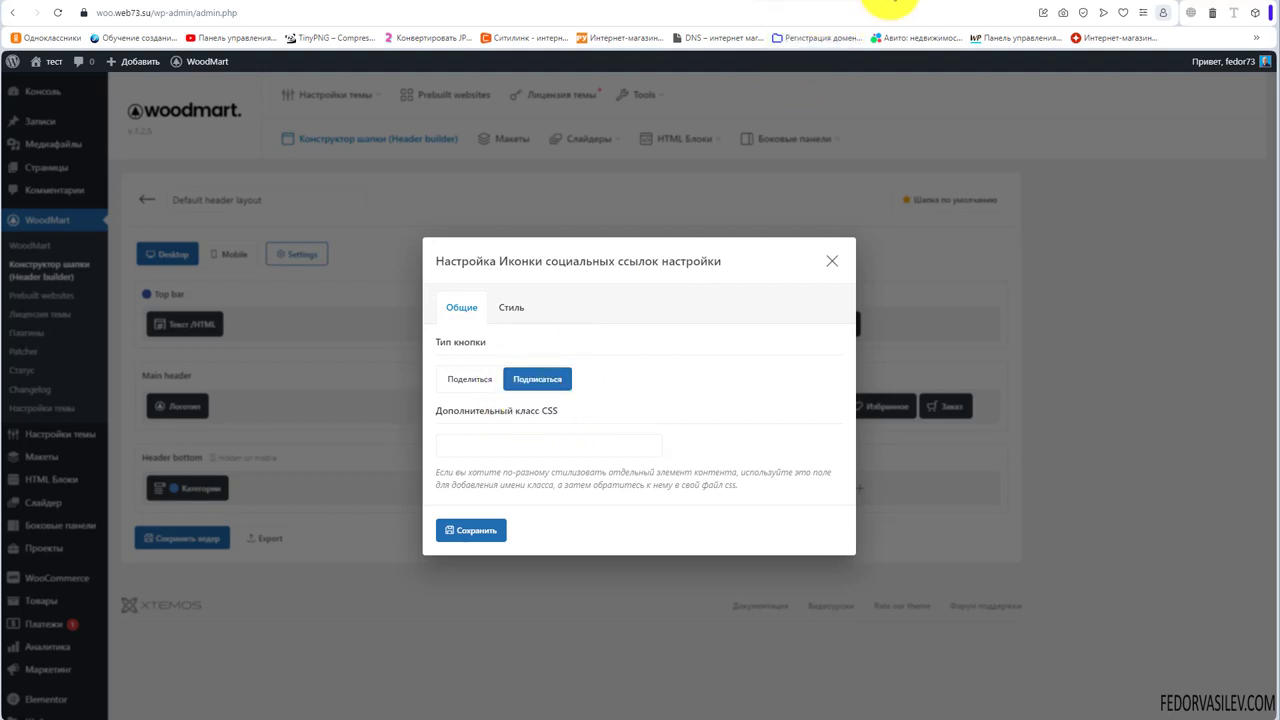
pyautogui.click(890, 3)
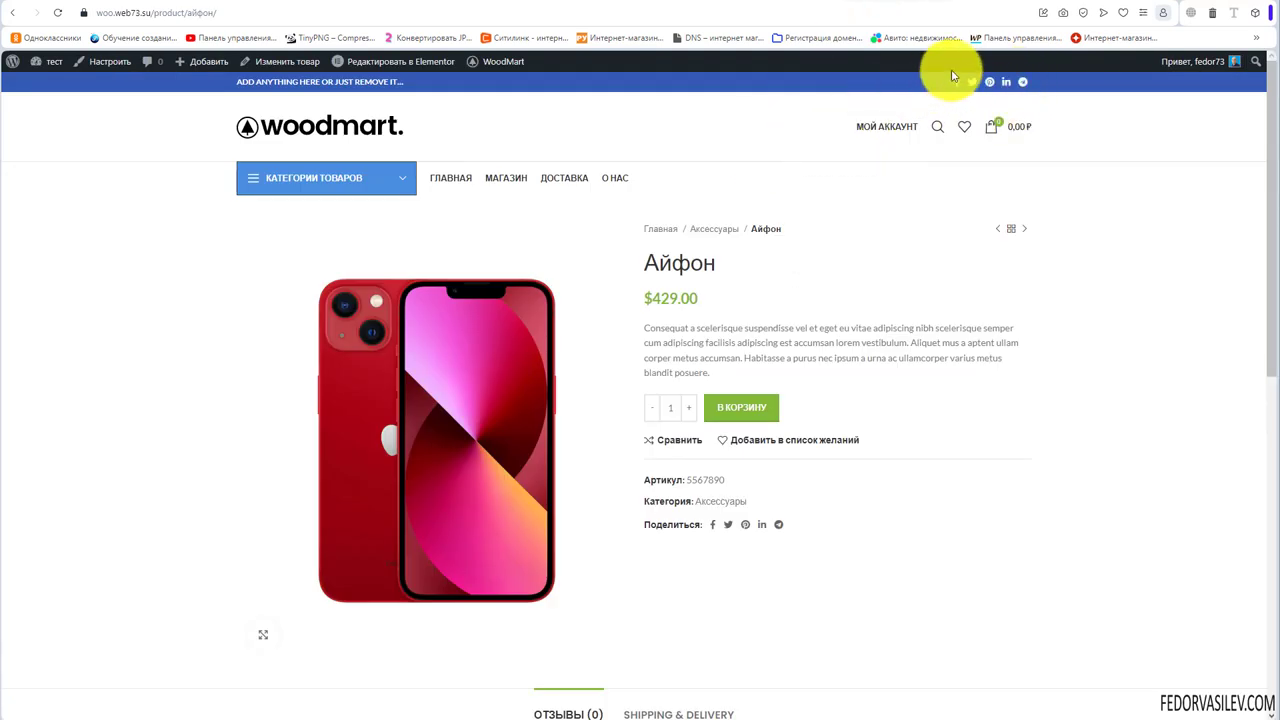
pyautogui.click(790, 3)
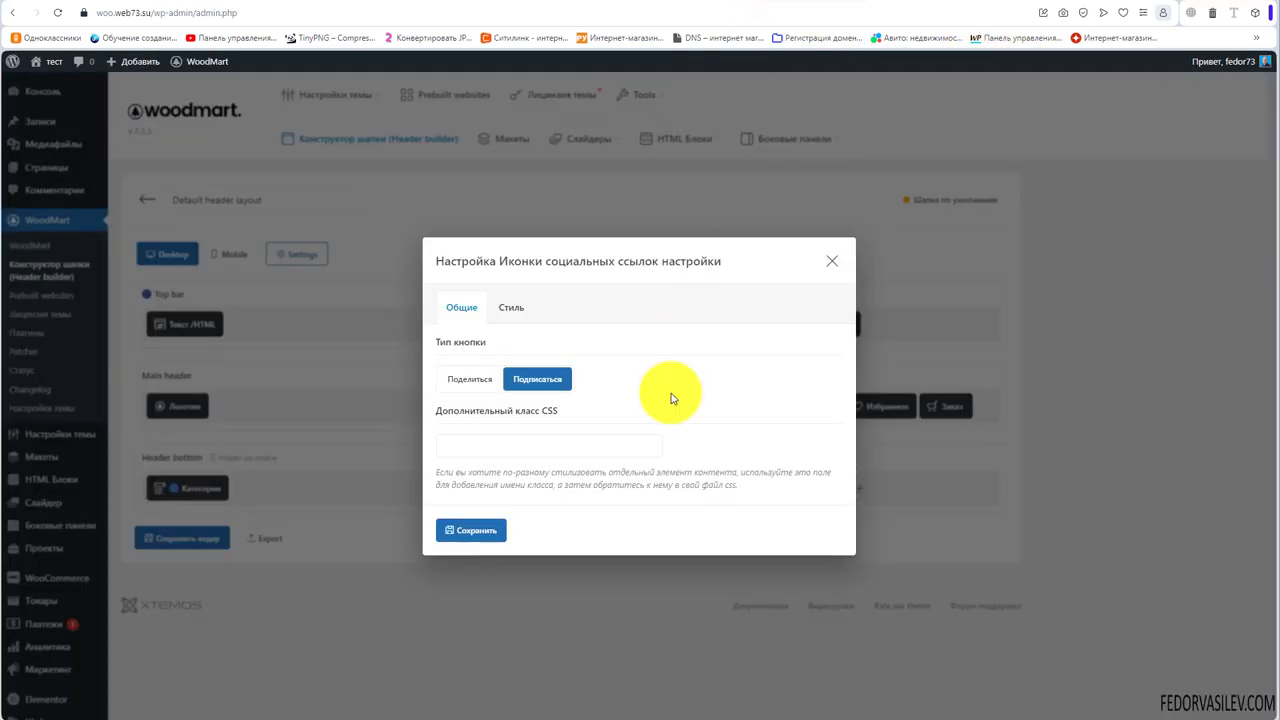
# Try the social icons' button styles and choose the grey circle with the green hover state.
pyautogui.click(506, 307)
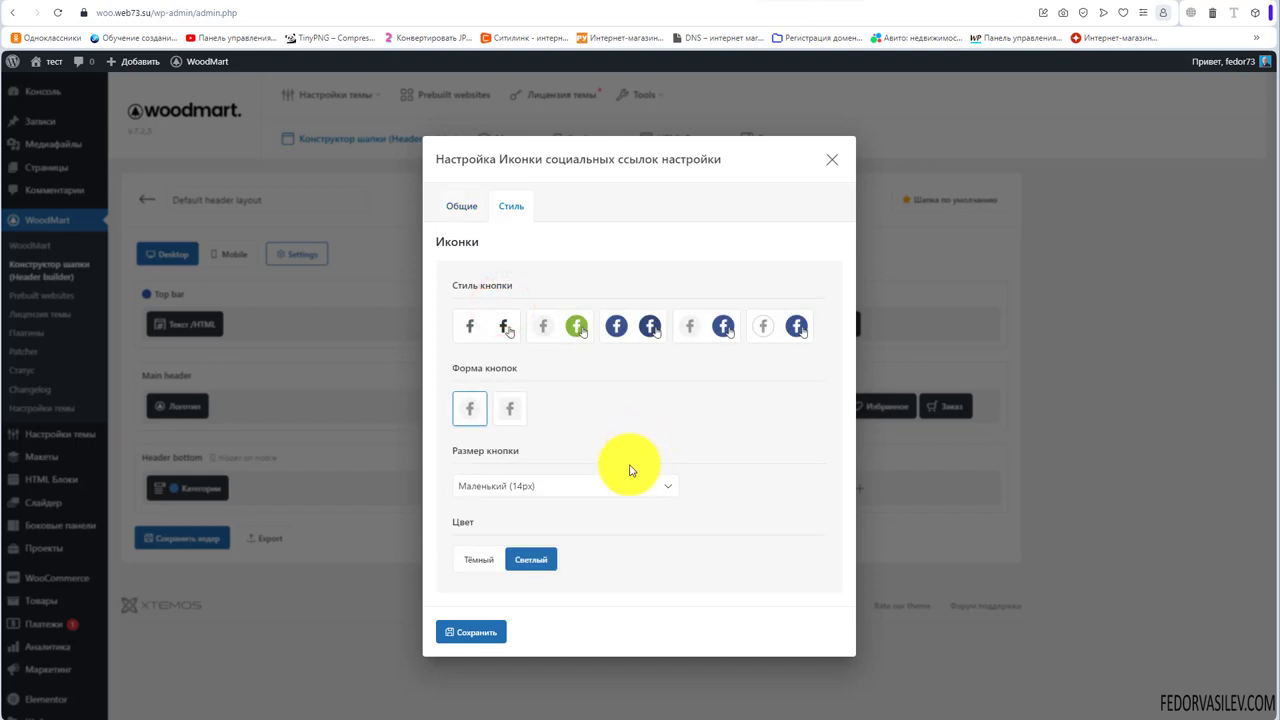
pyautogui.click(560, 320)
pyautogui.click(486, 317)
pyautogui.click(553, 320)
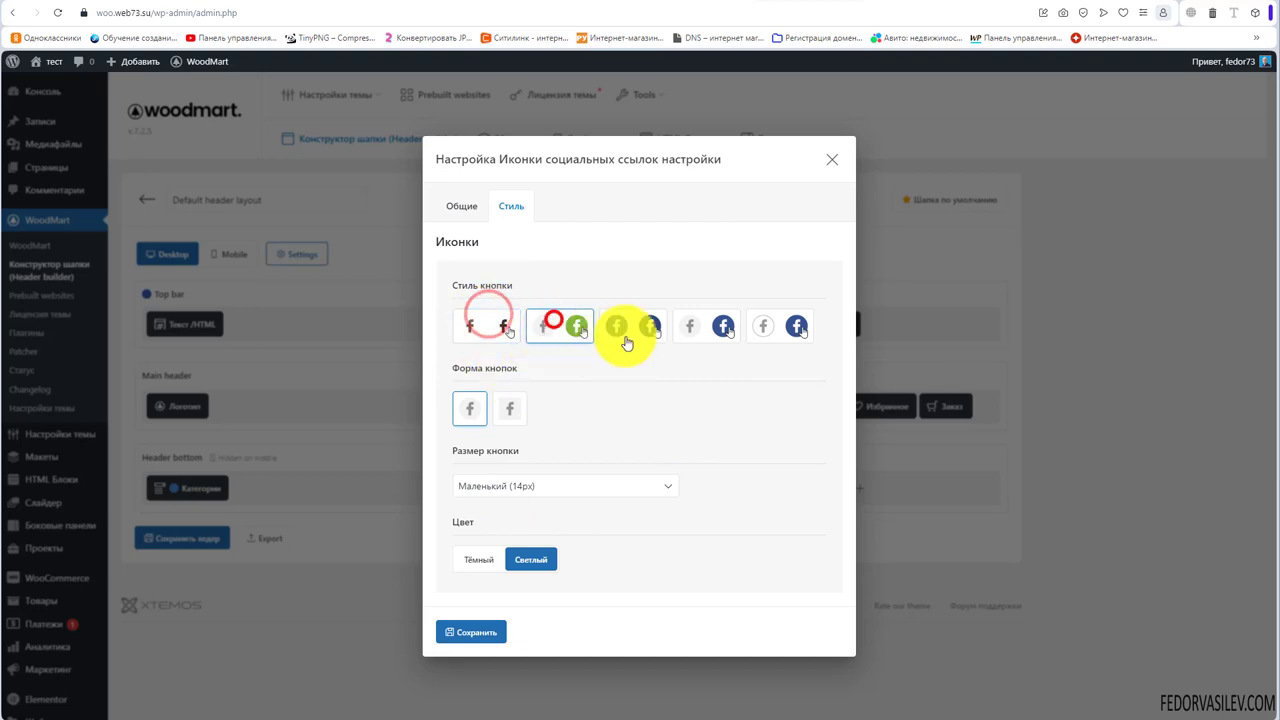
pyautogui.click(624, 332)
pyautogui.click(712, 330)
pyautogui.click(763, 326)
pyautogui.click(501, 326)
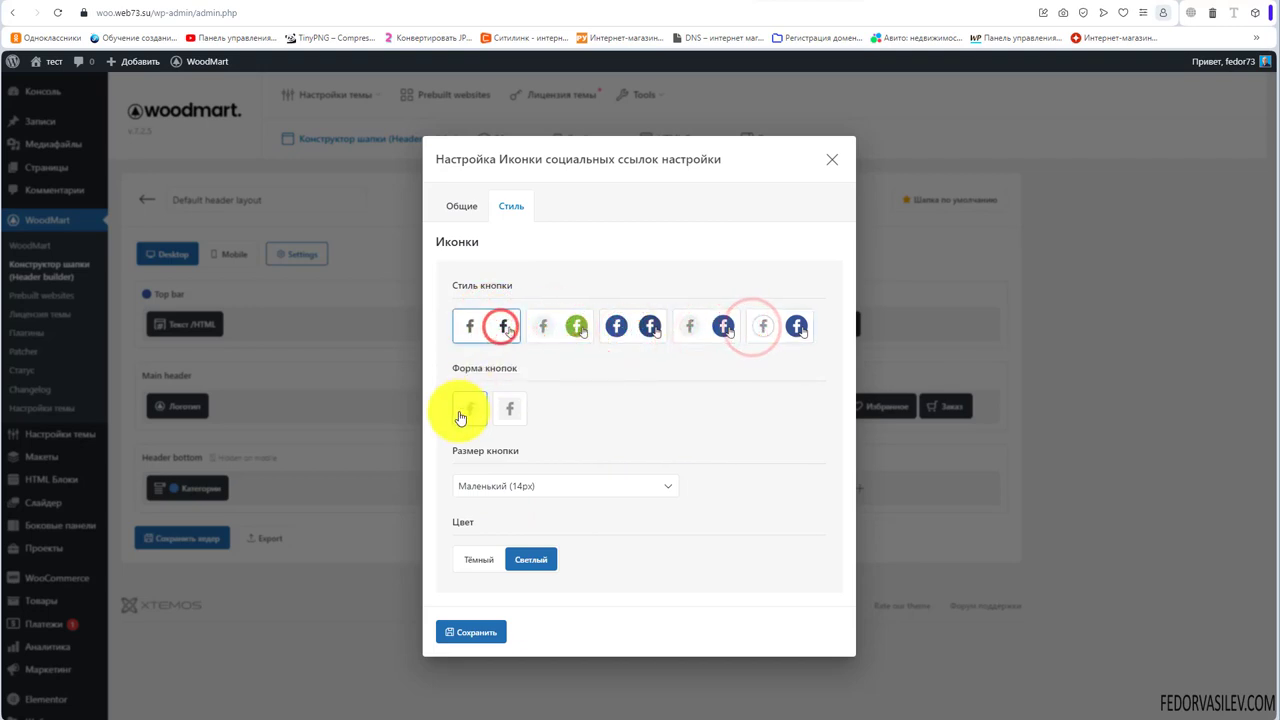
pyautogui.click(561, 331)
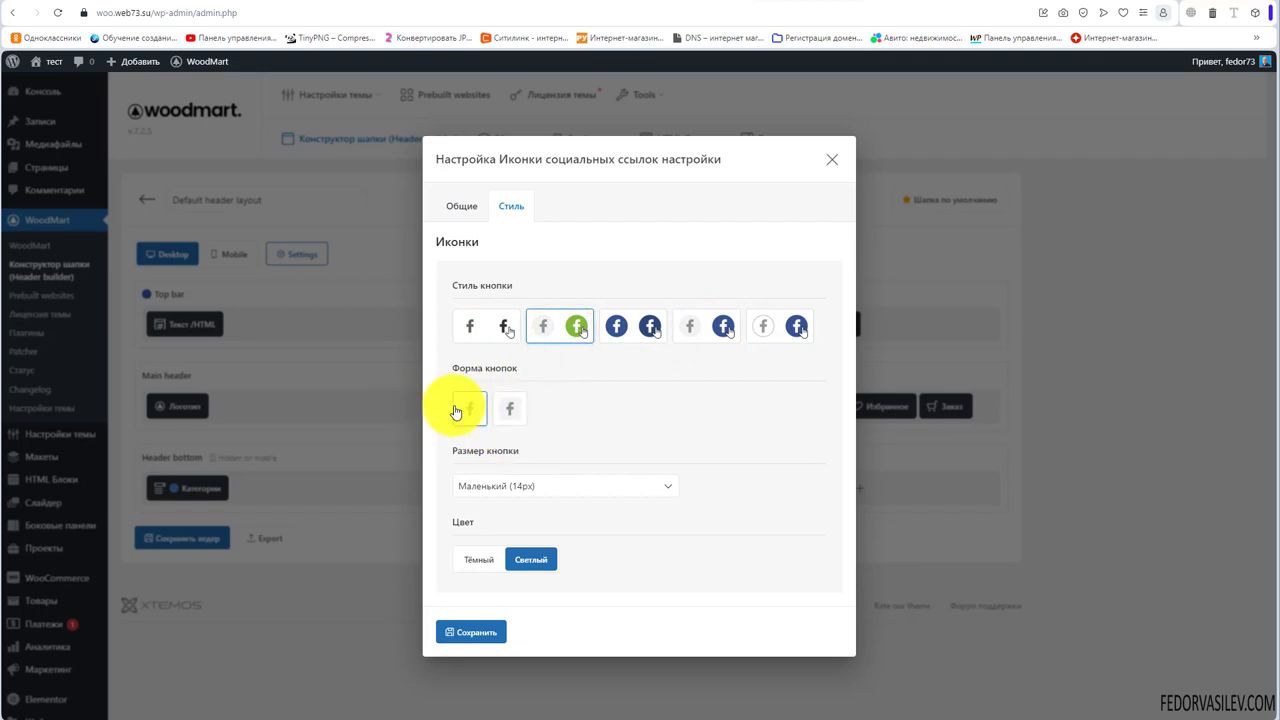
# Try the square button shape, return to the round one, and set the button size to По умолчанию (18px).
pyautogui.click(510, 408)
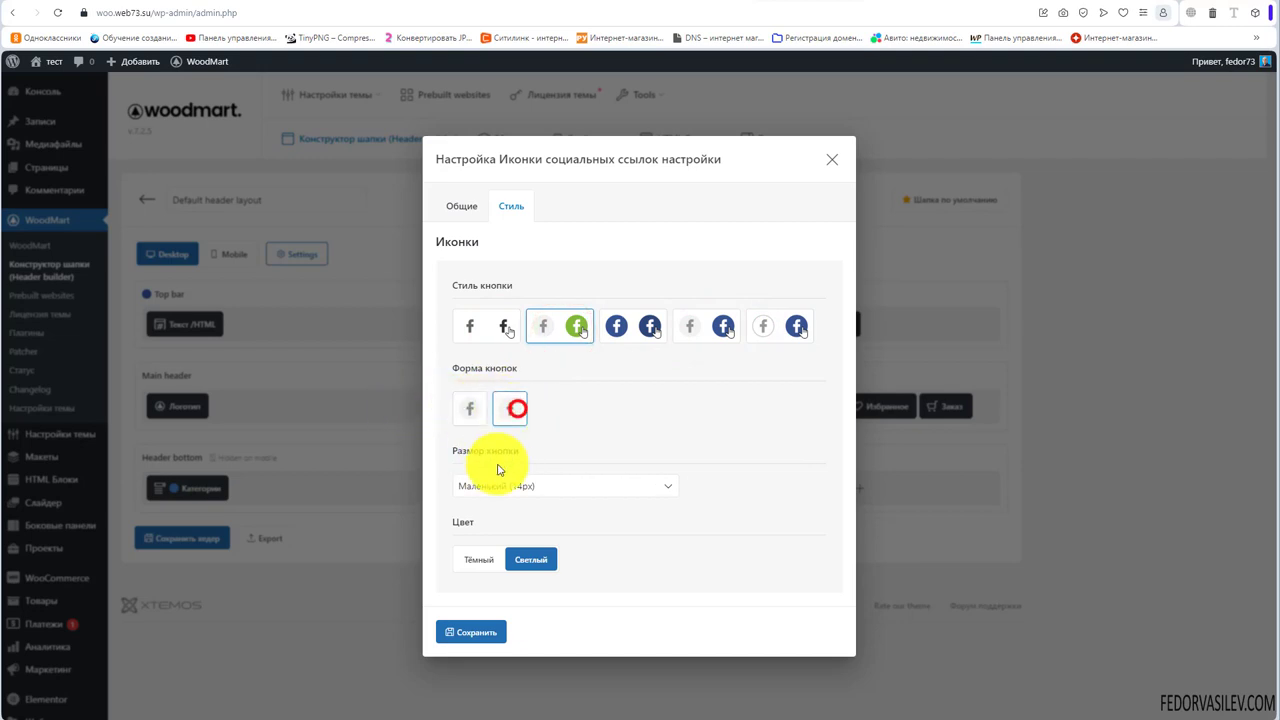
pyautogui.click(468, 409)
pyautogui.click(555, 487)
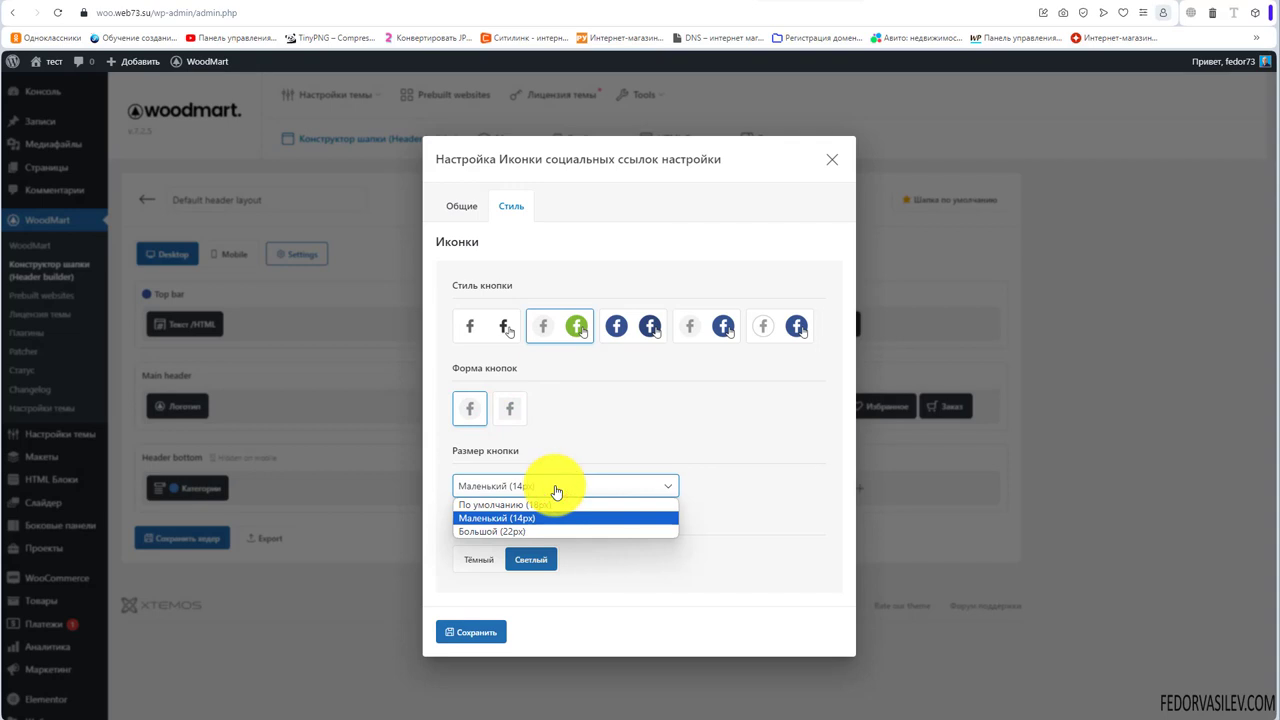
pyautogui.click(556, 504)
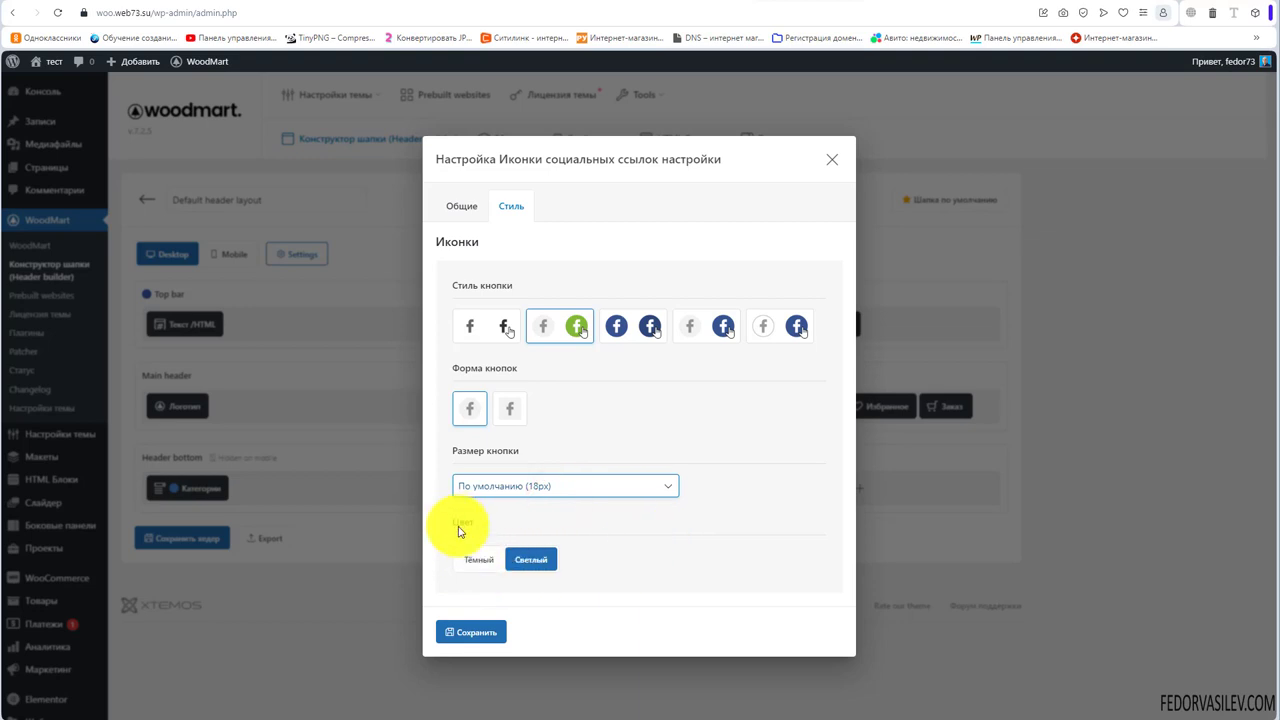
# Try the Тёмный colour, set the icons back to Светлый, and save the social icons element's settings.
pyautogui.click(470, 559)
pyautogui.click(531, 562)
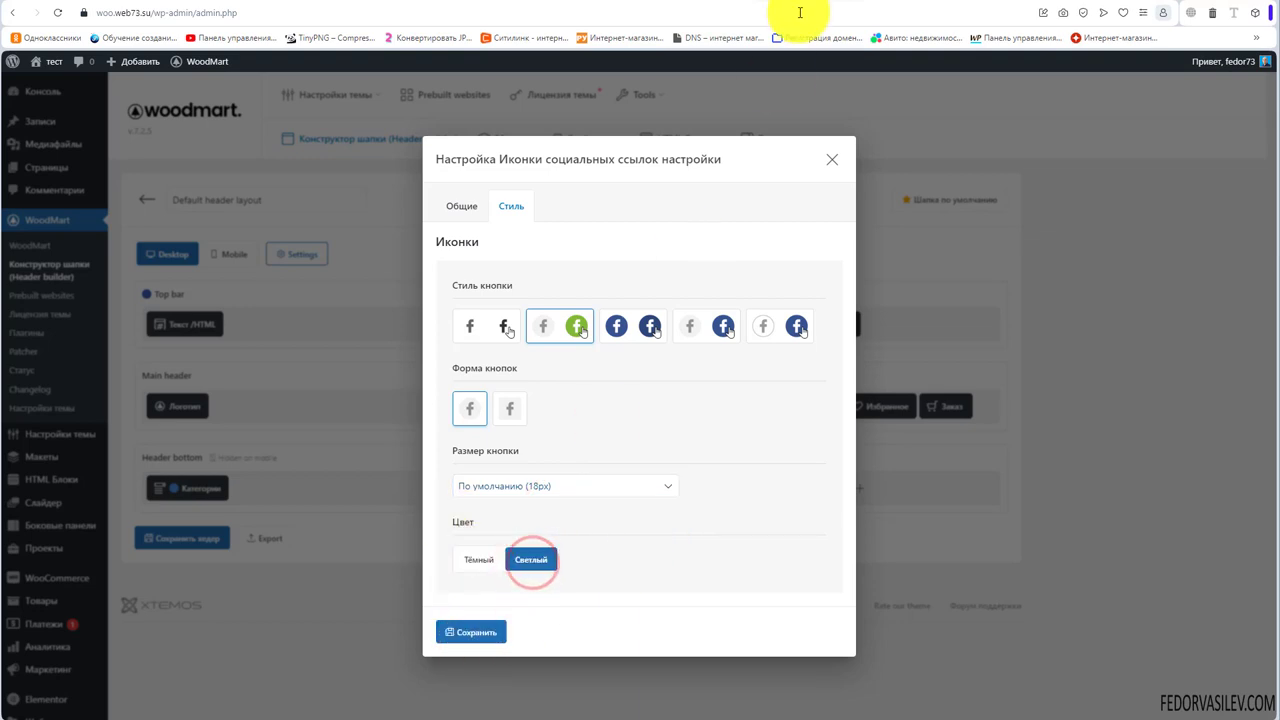
pyautogui.click(865, 5)
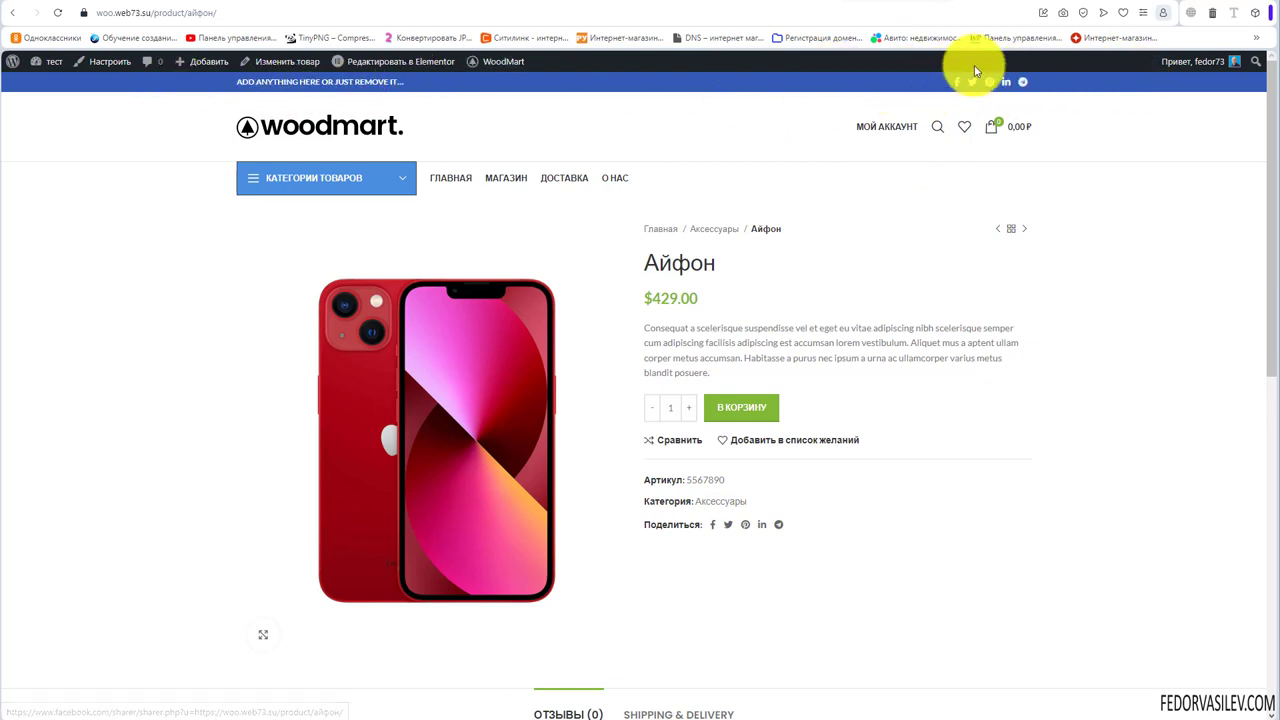
pyautogui.click(780, 5)
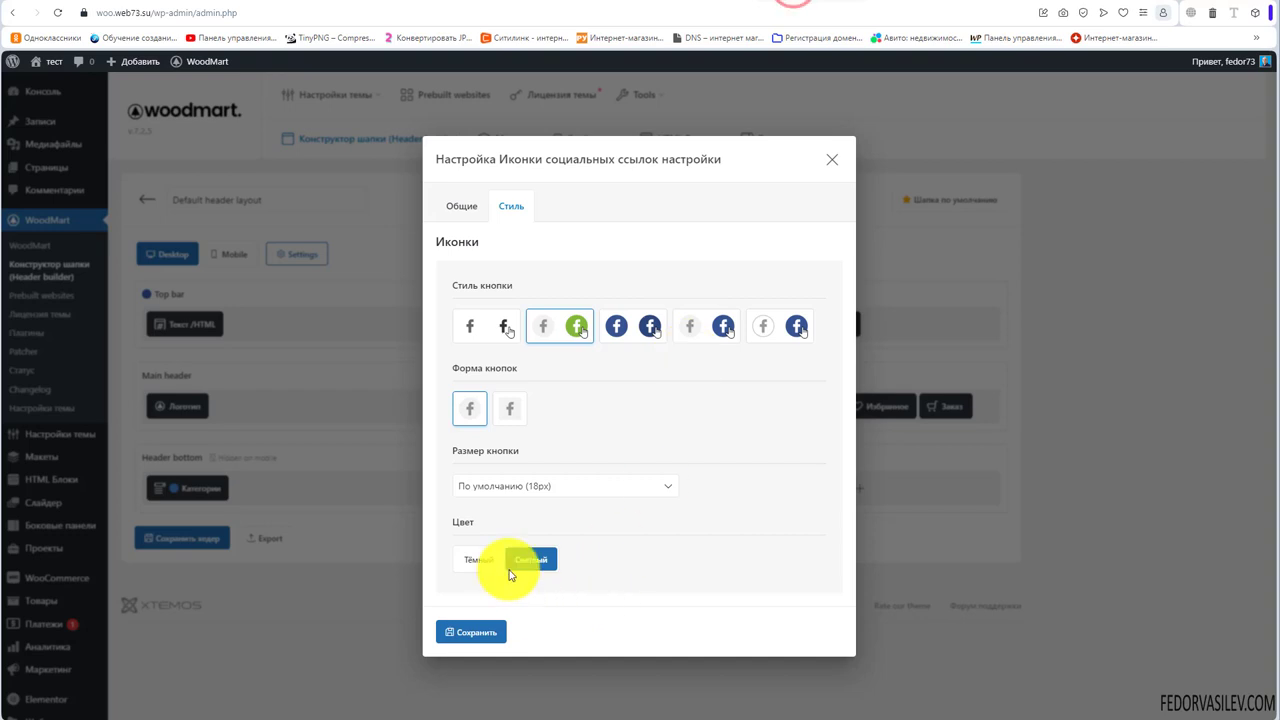
pyautogui.click(481, 633)
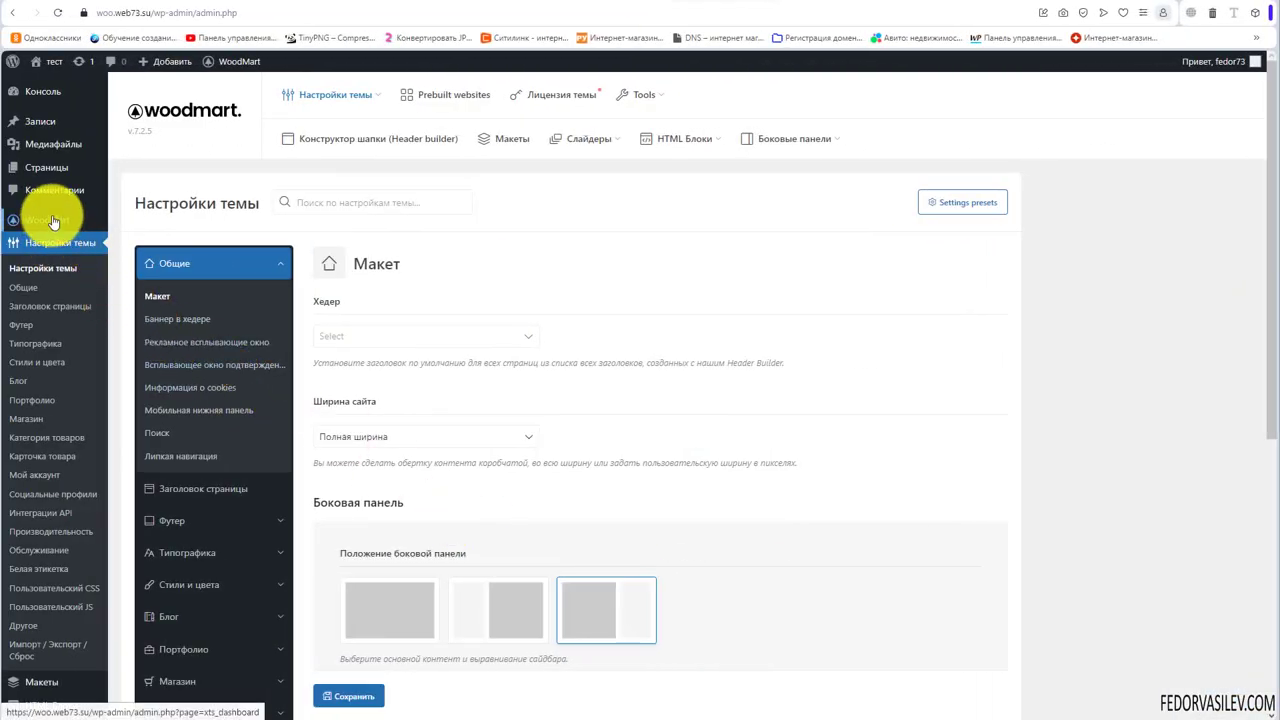
# Open the Социальные профили section of the WoodMart theme settings.
pyautogui.moveTo(40, 222)
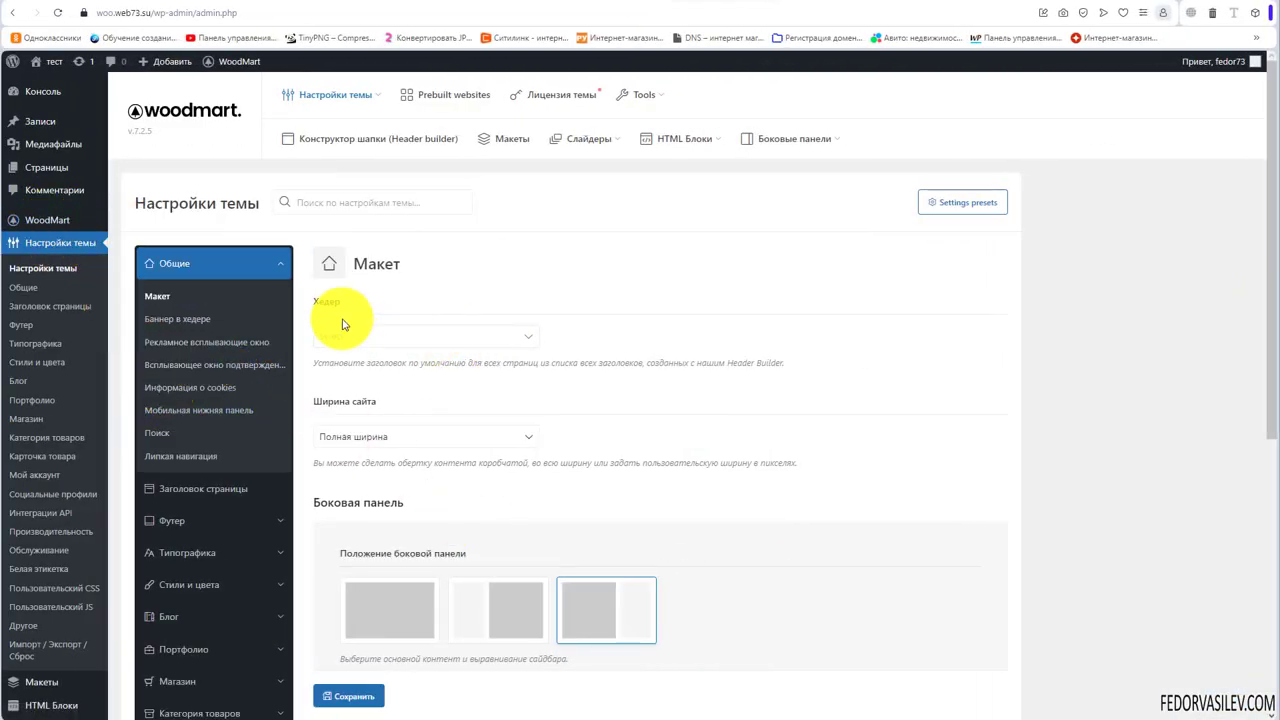
pyautogui.scroll(-3, 251, 300)
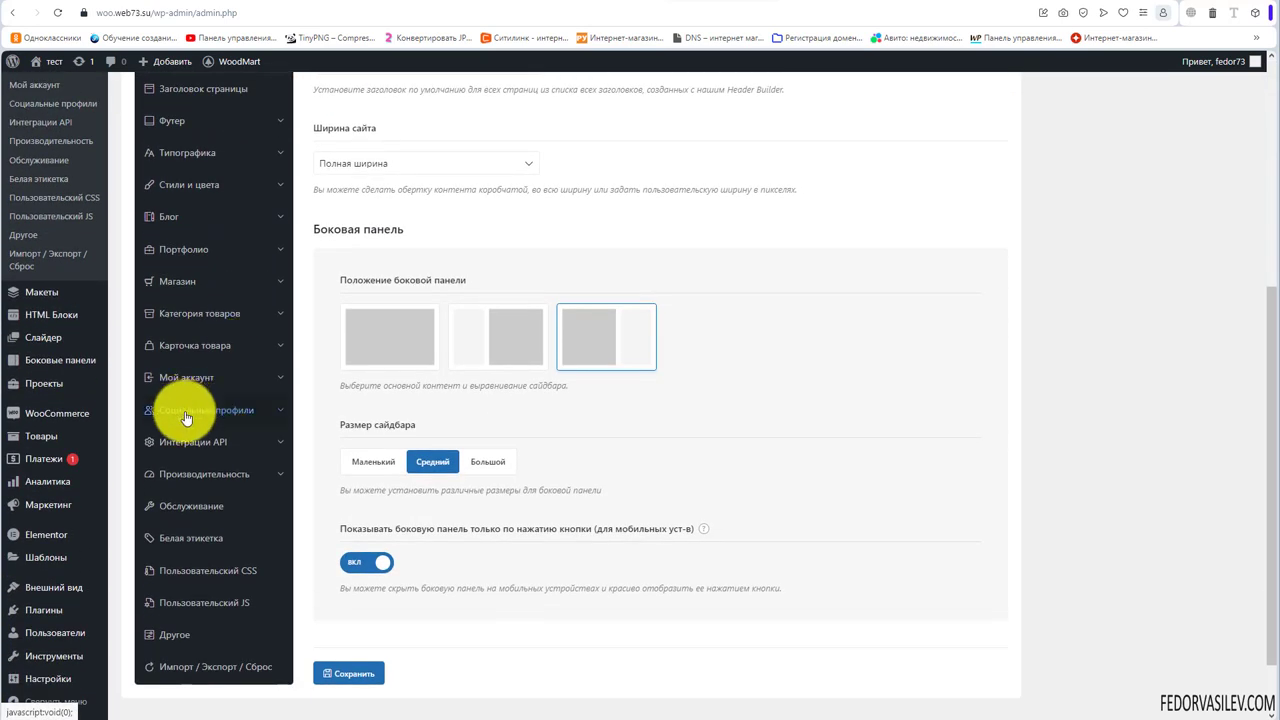
pyautogui.click(229, 419)
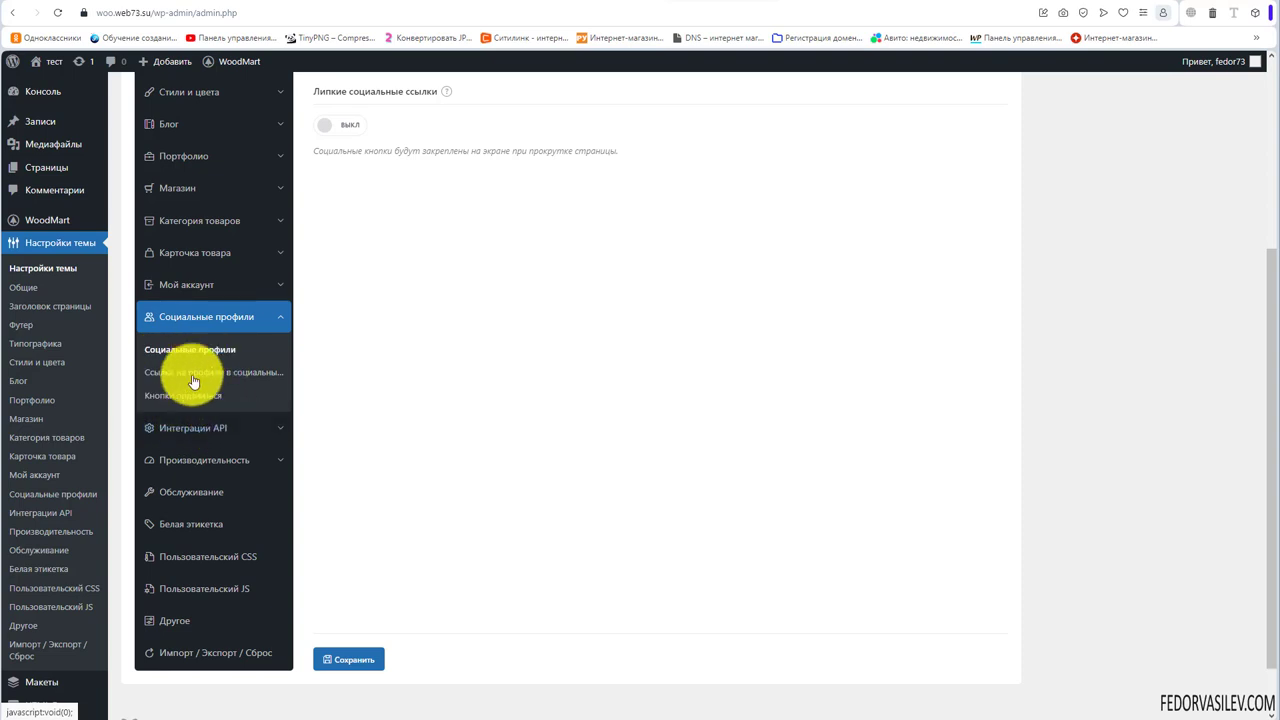
pyautogui.scroll(2, 457, 449)
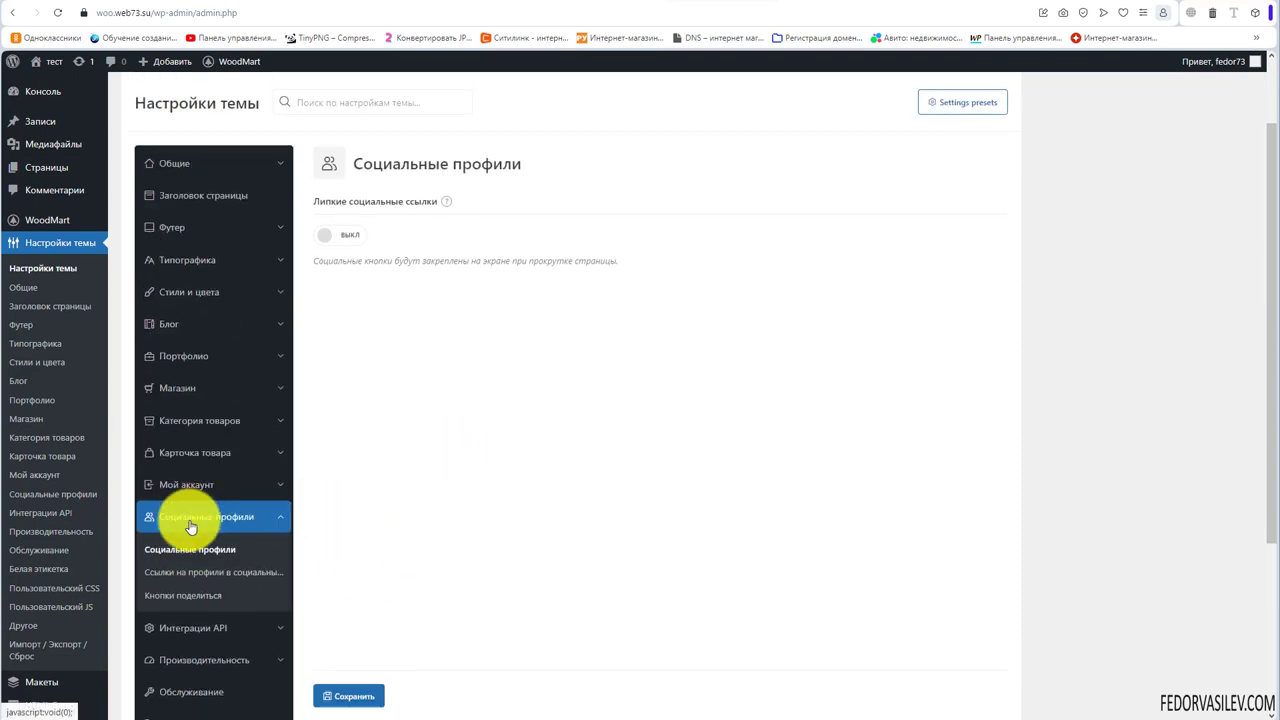
# View the help preview for the Липкие социальные ссылки option.
pyautogui.doubleClick(414, 168)
pyautogui.click(446, 349)
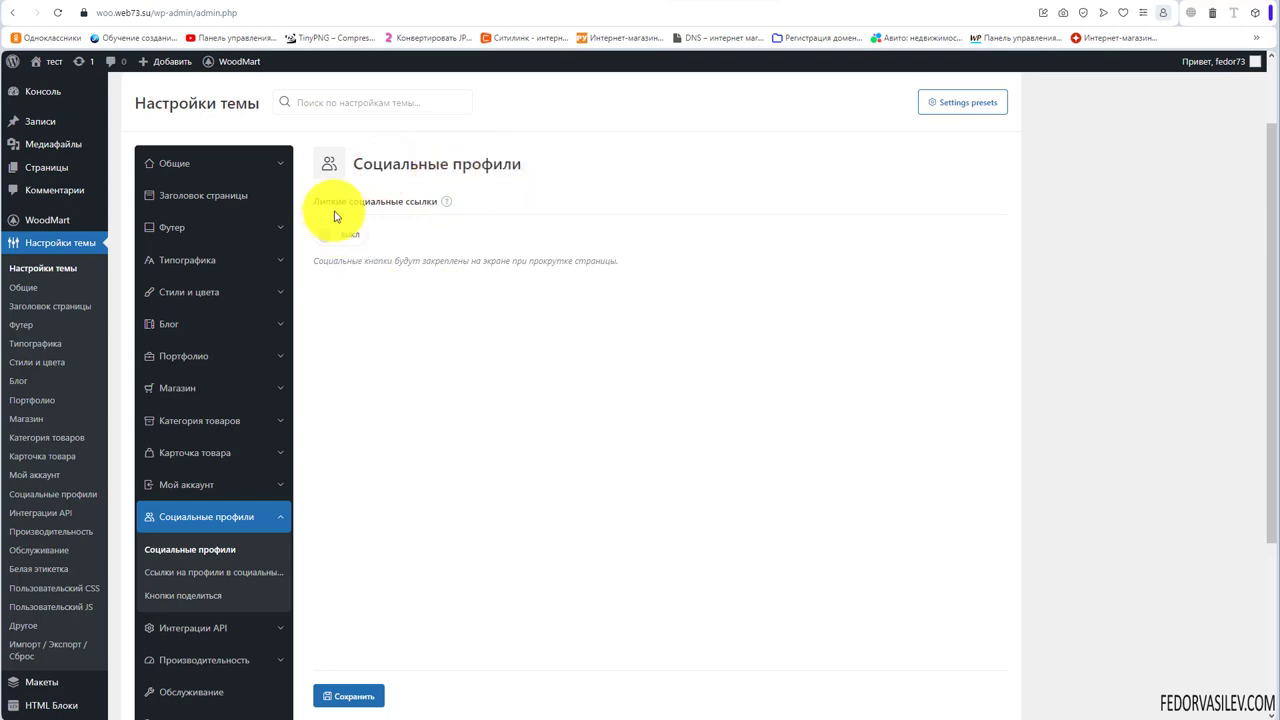
pyautogui.moveTo(447, 201)
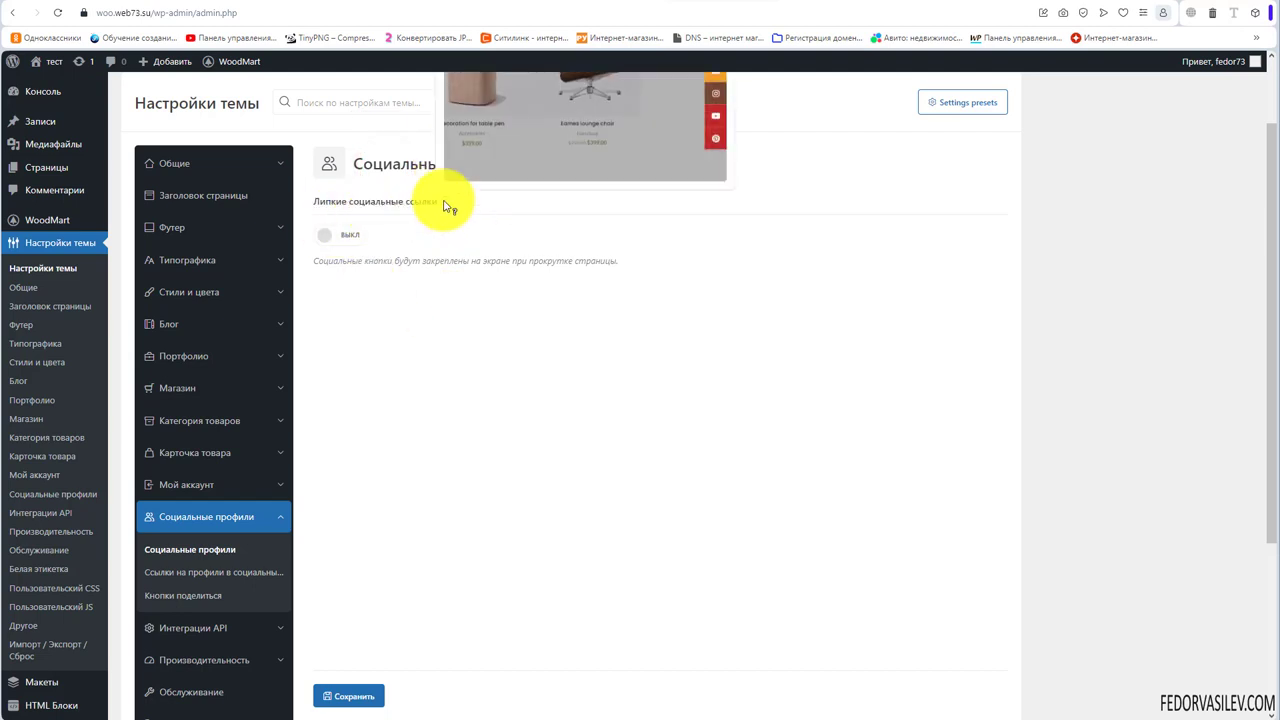
pyautogui.scroll(1, 454, 290)
pyautogui.moveTo(445, 303)
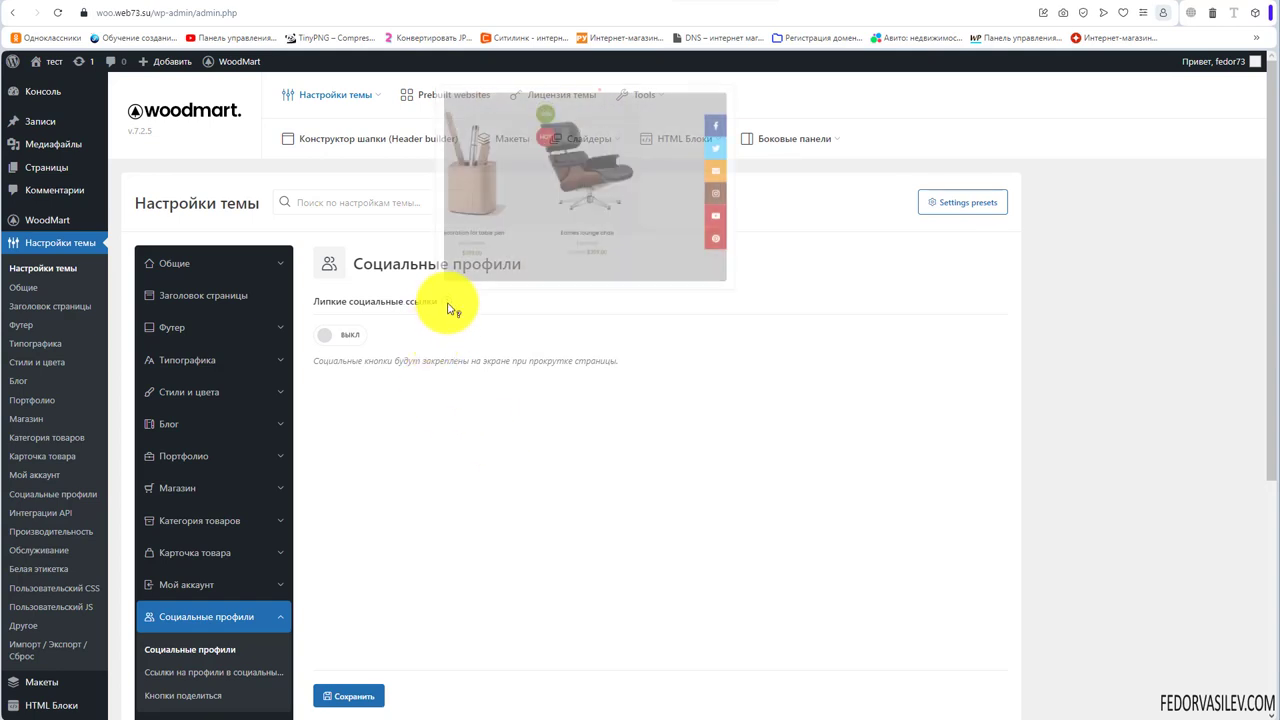
# Open the Ссылки на профили в социальных сетях settings and review the shortcode note and the network link fields.
pyautogui.scroll(-2, 455, 360)
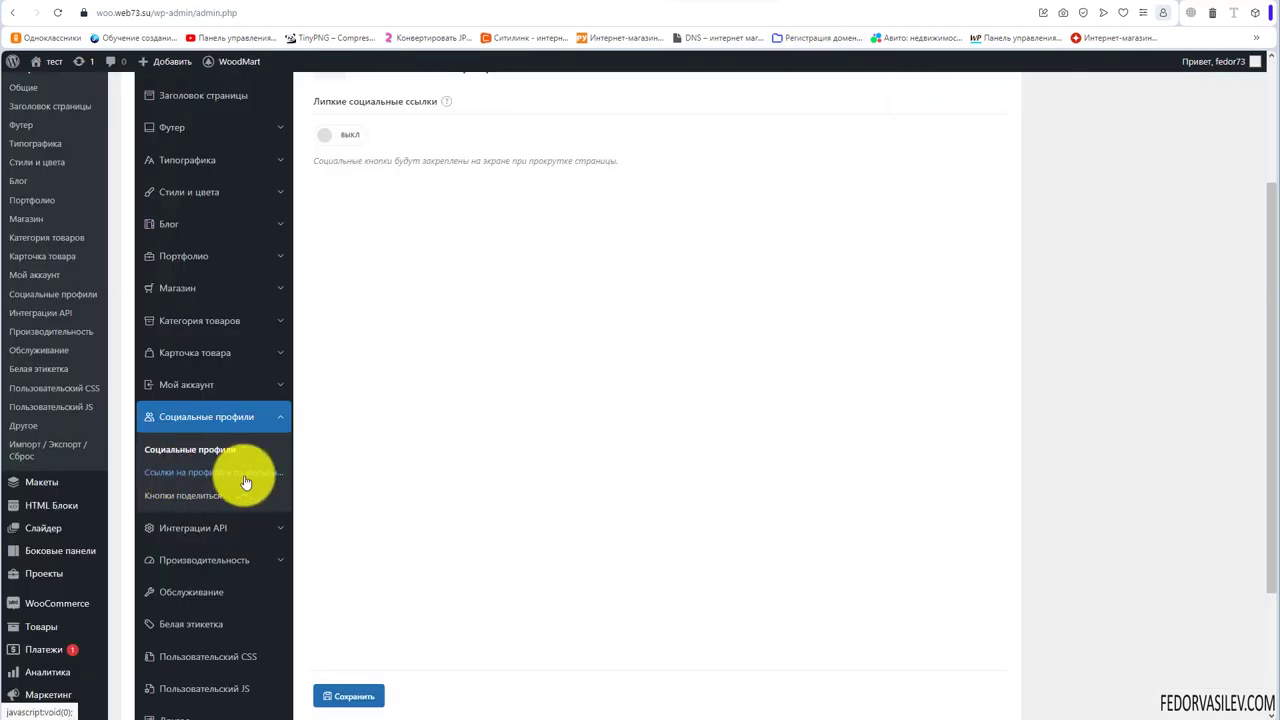
pyautogui.click(245, 482)
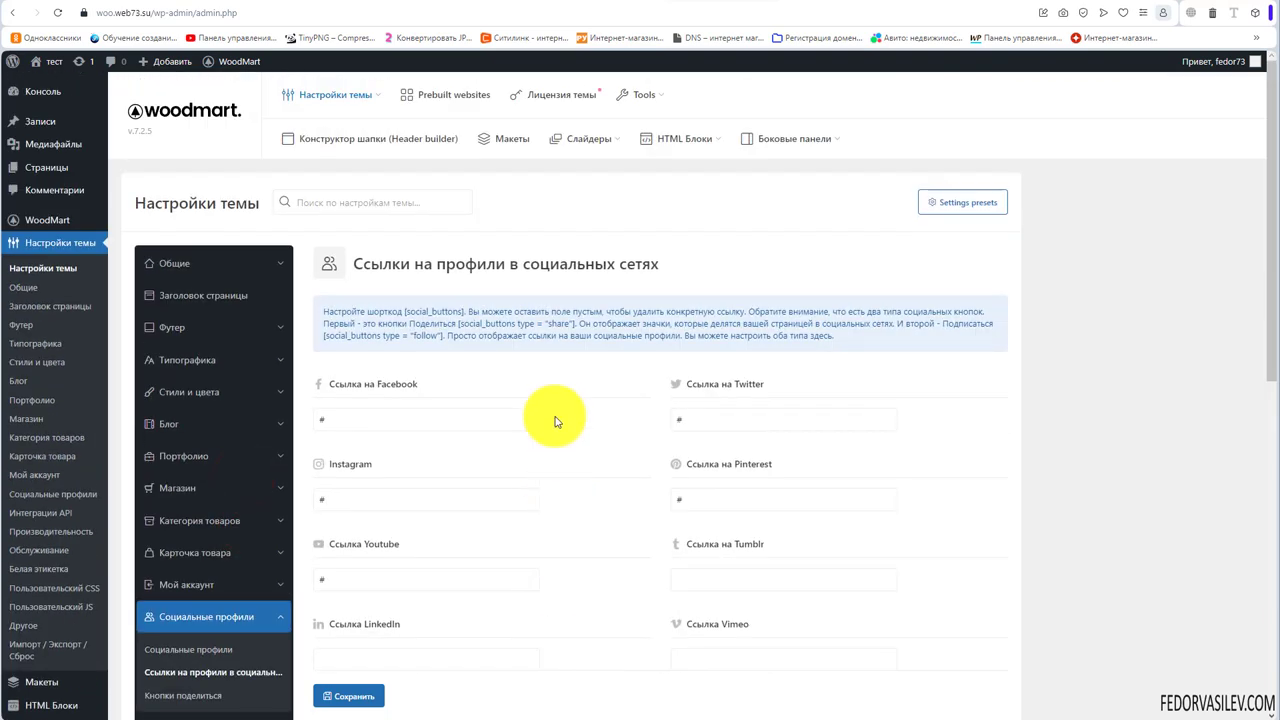
pyautogui.tripleClick(336, 314)
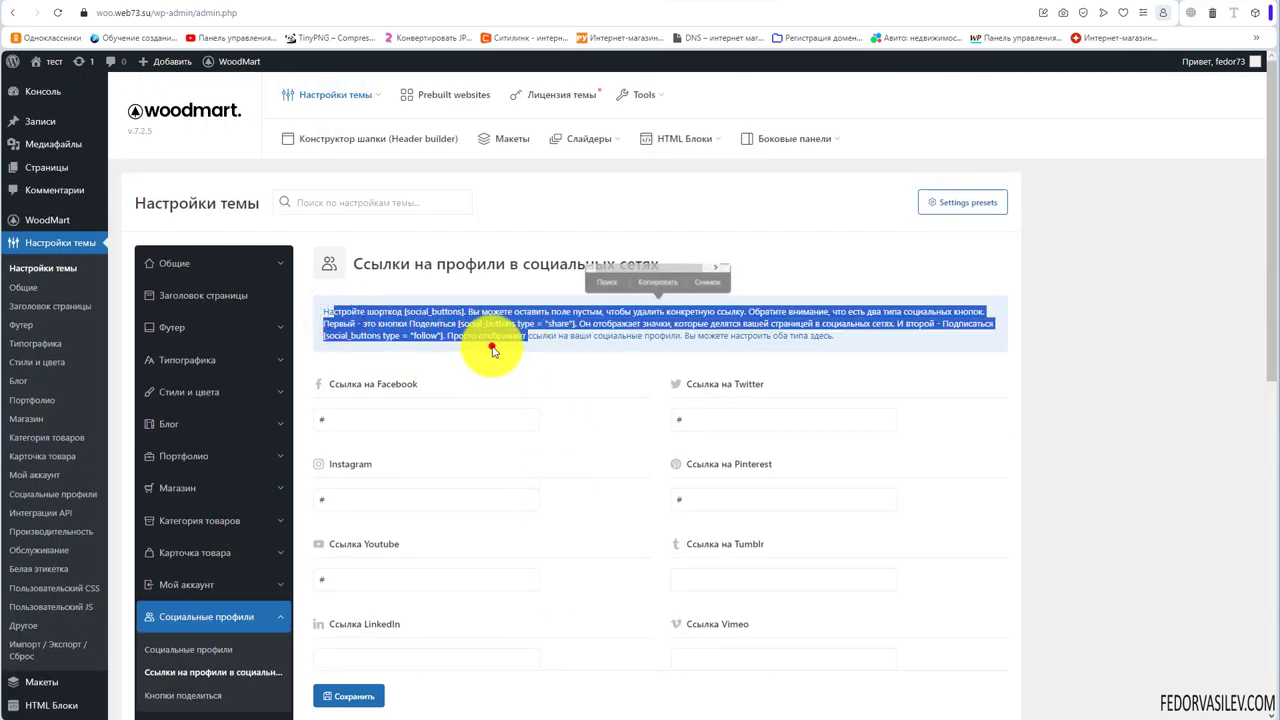
pyautogui.click(491, 345)
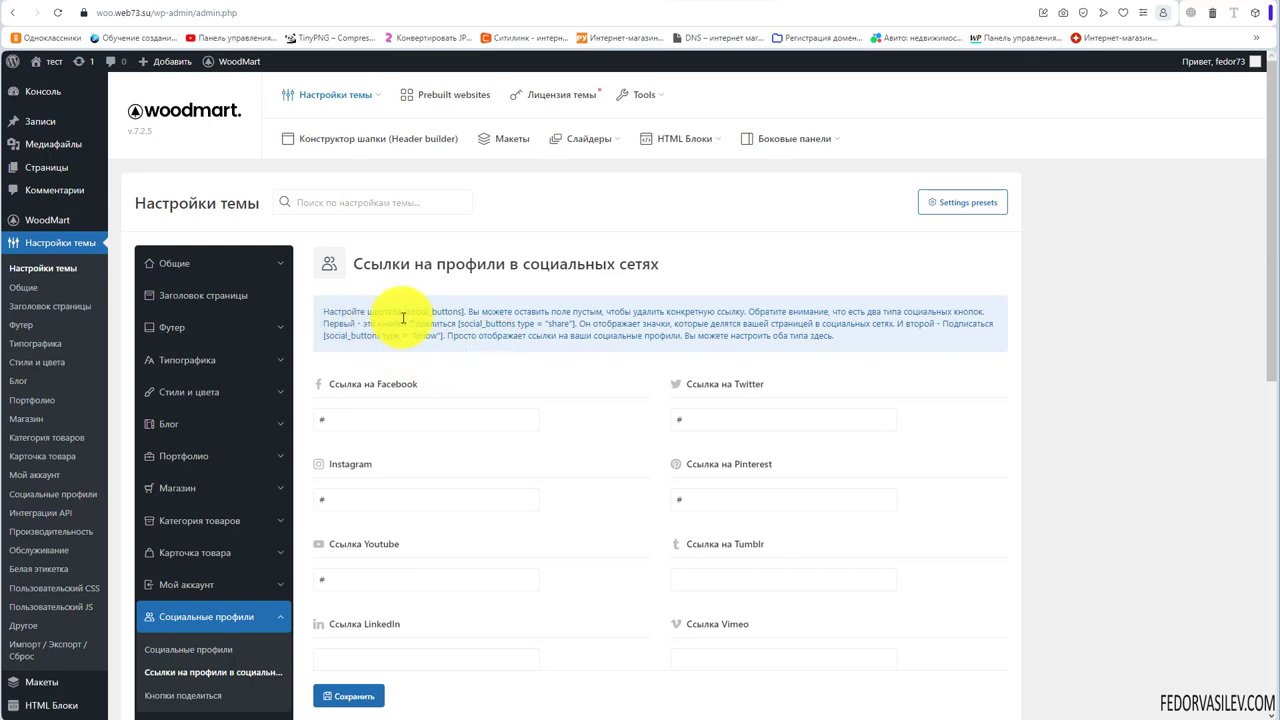
pyautogui.click(527, 351)
pyautogui.scroll(-2, 540, 370)
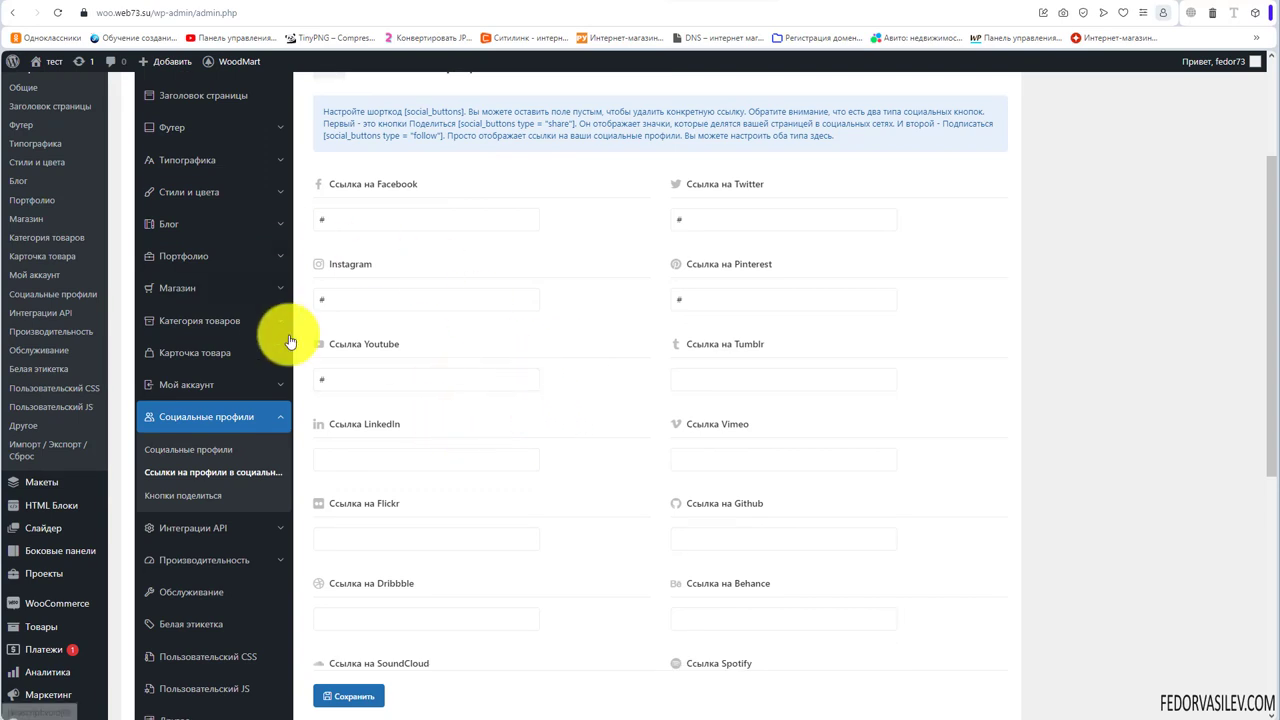
# Examine the remaining social profile link fields, including those for VK, OK, WhatsApp and Telegram.
pyautogui.scroll(2, 560, 437)
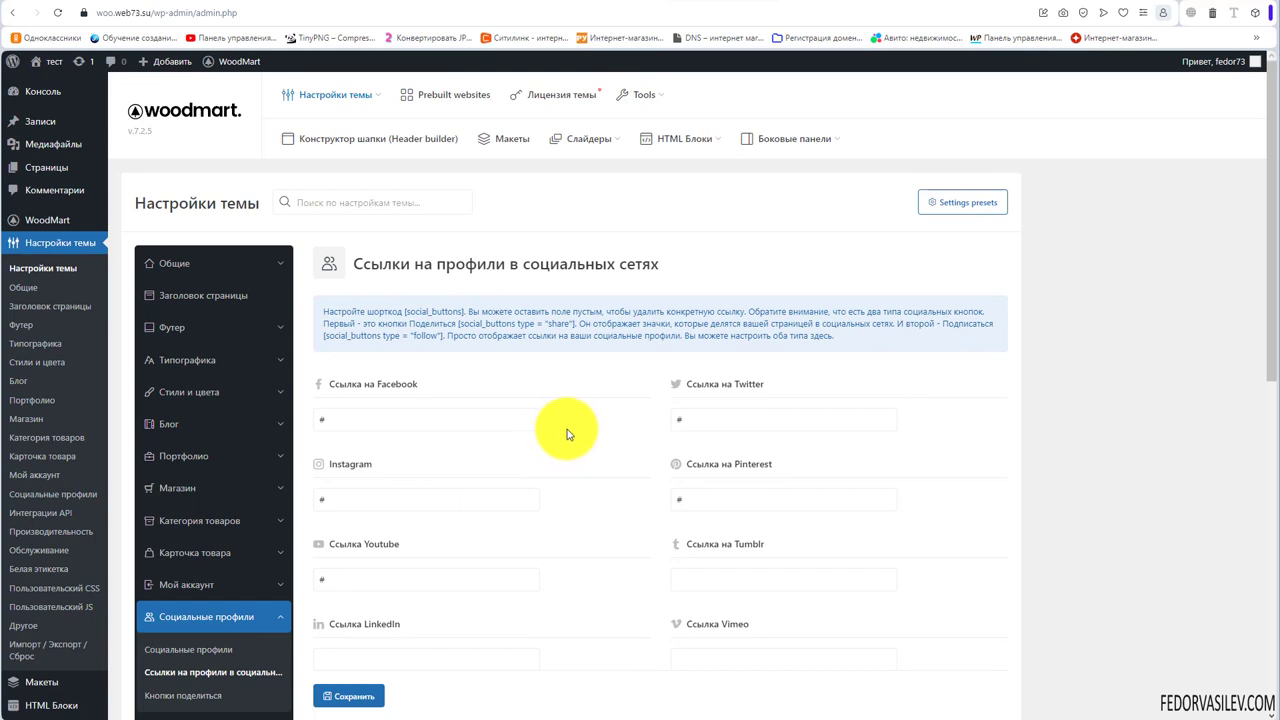
pyautogui.scroll(-2, 567, 434)
pyautogui.scroll(-2, 549, 438)
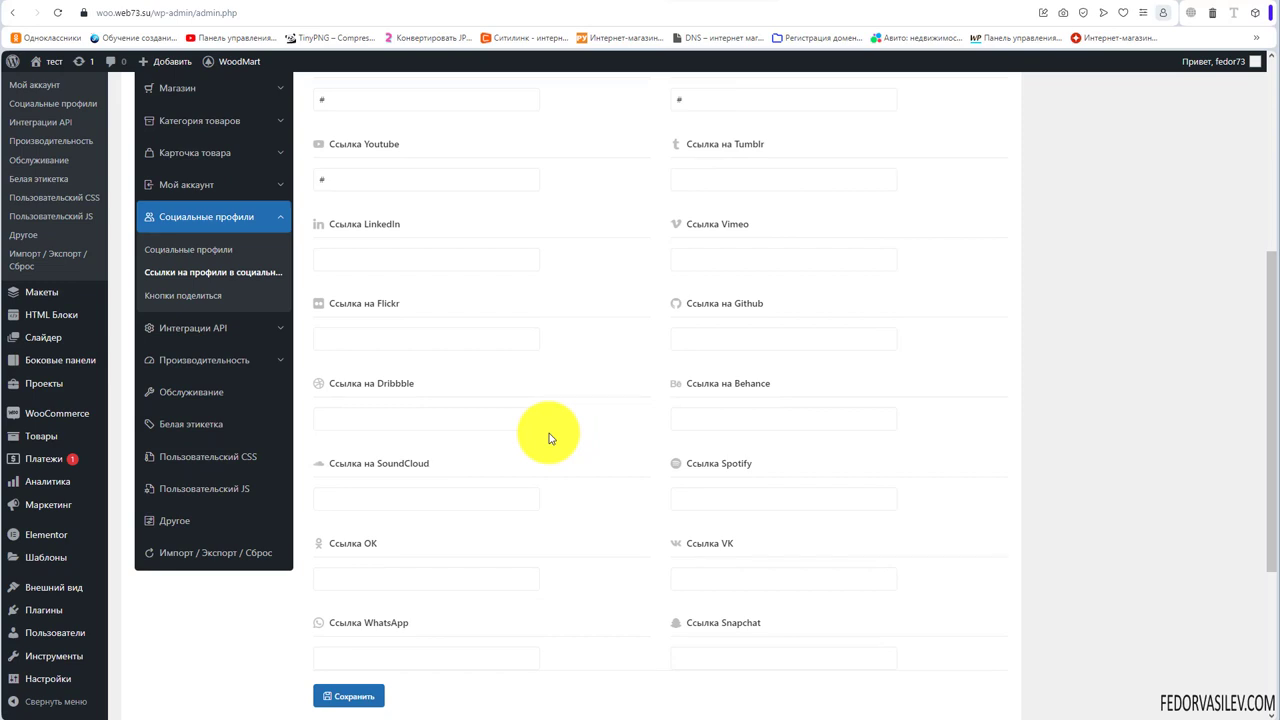
pyautogui.scroll(-2, 549, 438)
pyautogui.moveTo(702, 342); pyautogui.dragTo(742, 343)
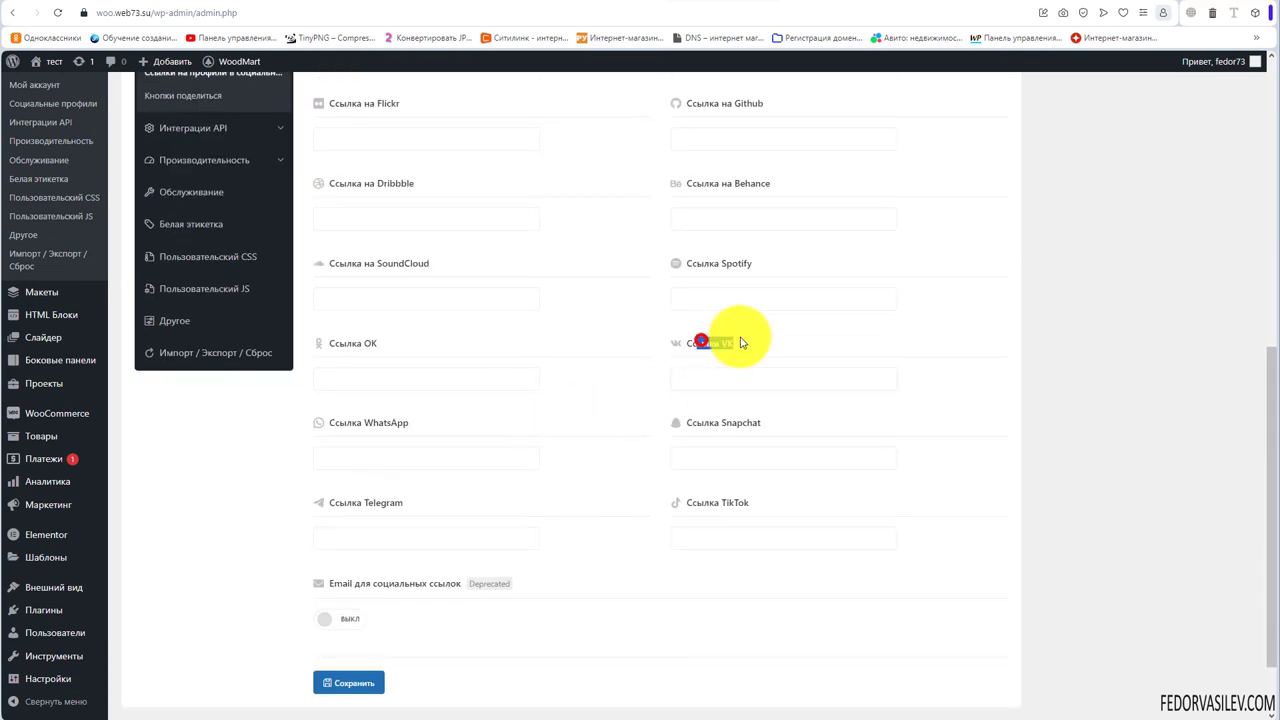
pyautogui.moveTo(386, 341); pyautogui.dragTo(328, 344)
pyautogui.moveTo(420, 422); pyautogui.dragTo(346, 423)
pyautogui.click(411, 504)
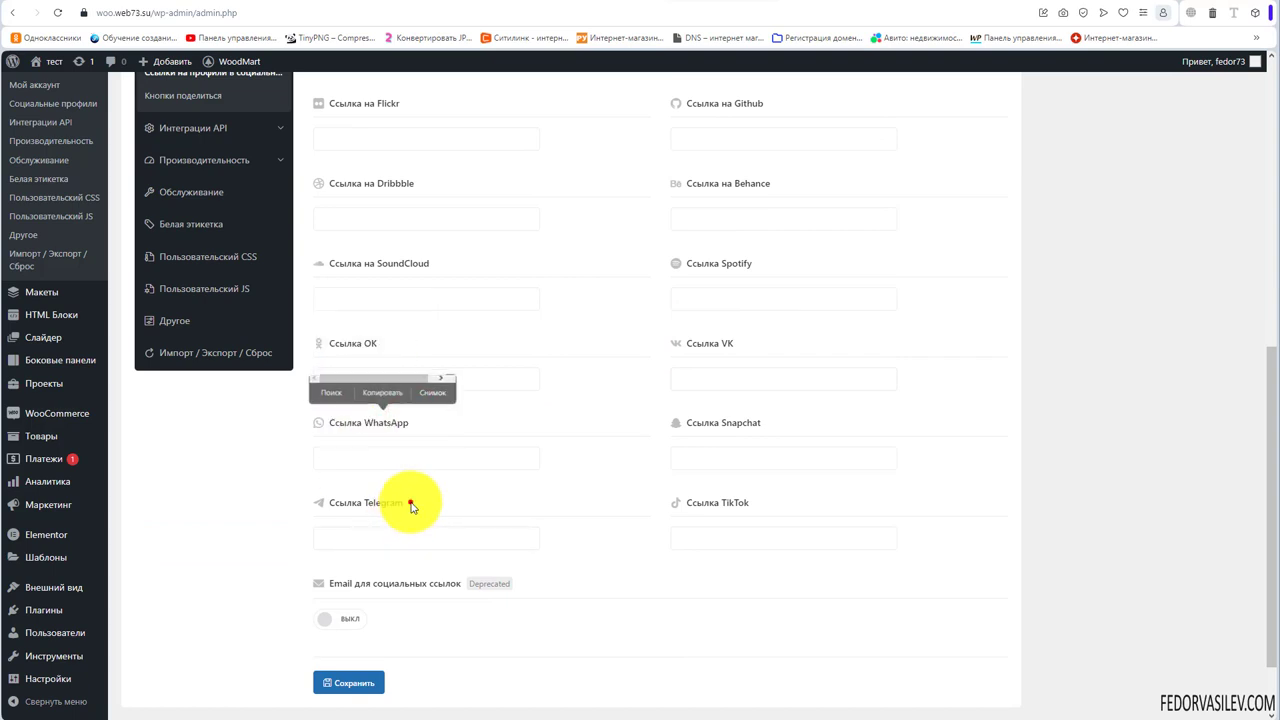
pyautogui.moveTo(411, 504); pyautogui.dragTo(345, 508)
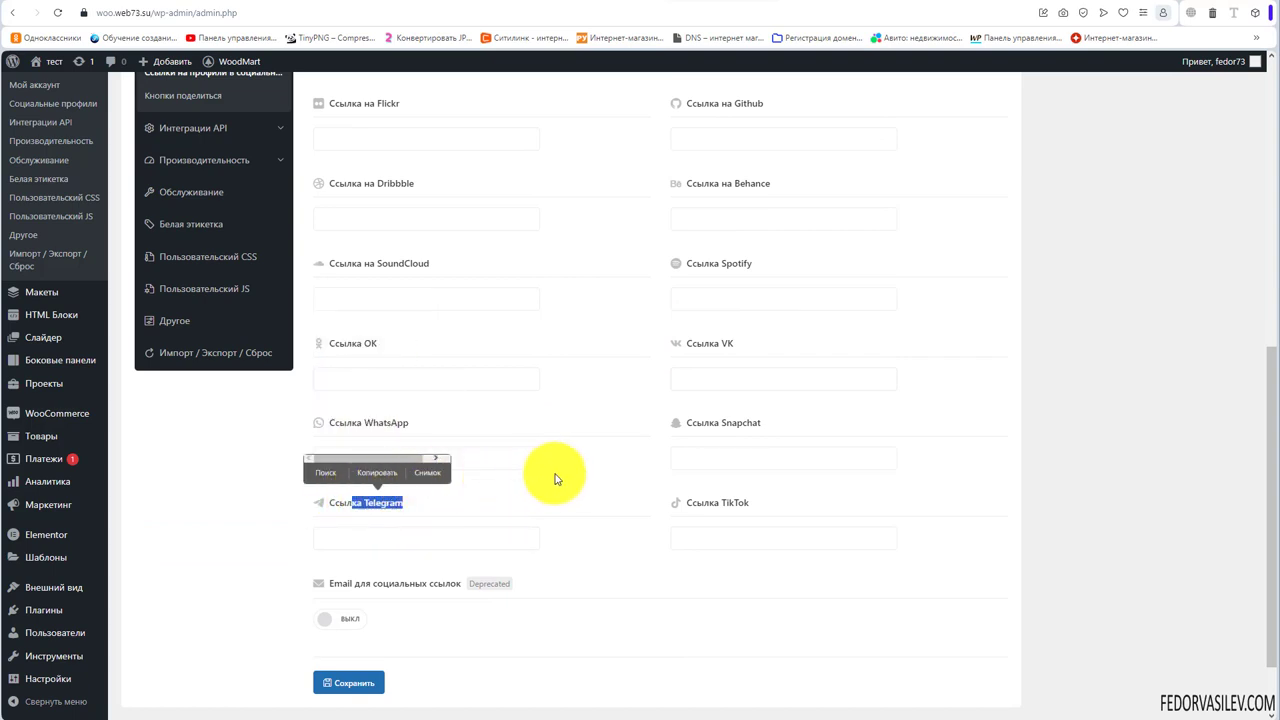
pyautogui.scroll(-2, 560, 477)
# Try enabling the Email для социальных ссылок option and switch it back off.
pyautogui.click(334, 528)
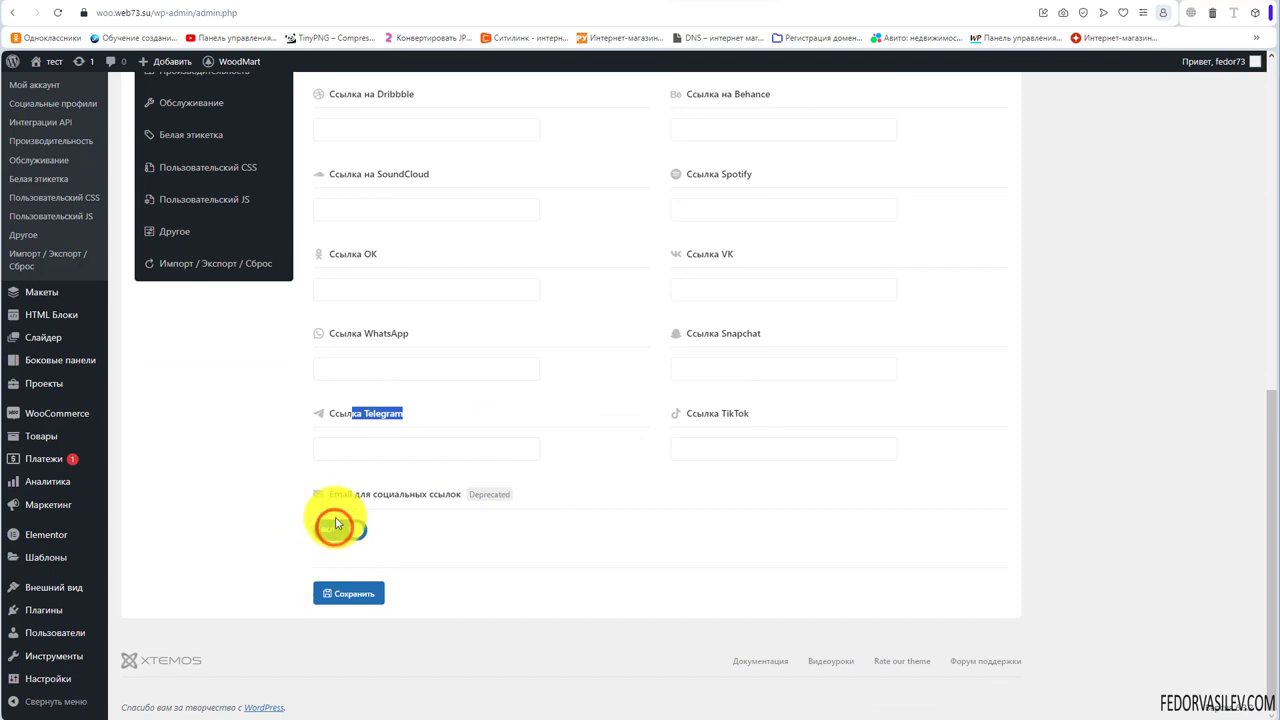
pyautogui.moveTo(305, 493); pyautogui.dragTo(470, 493)
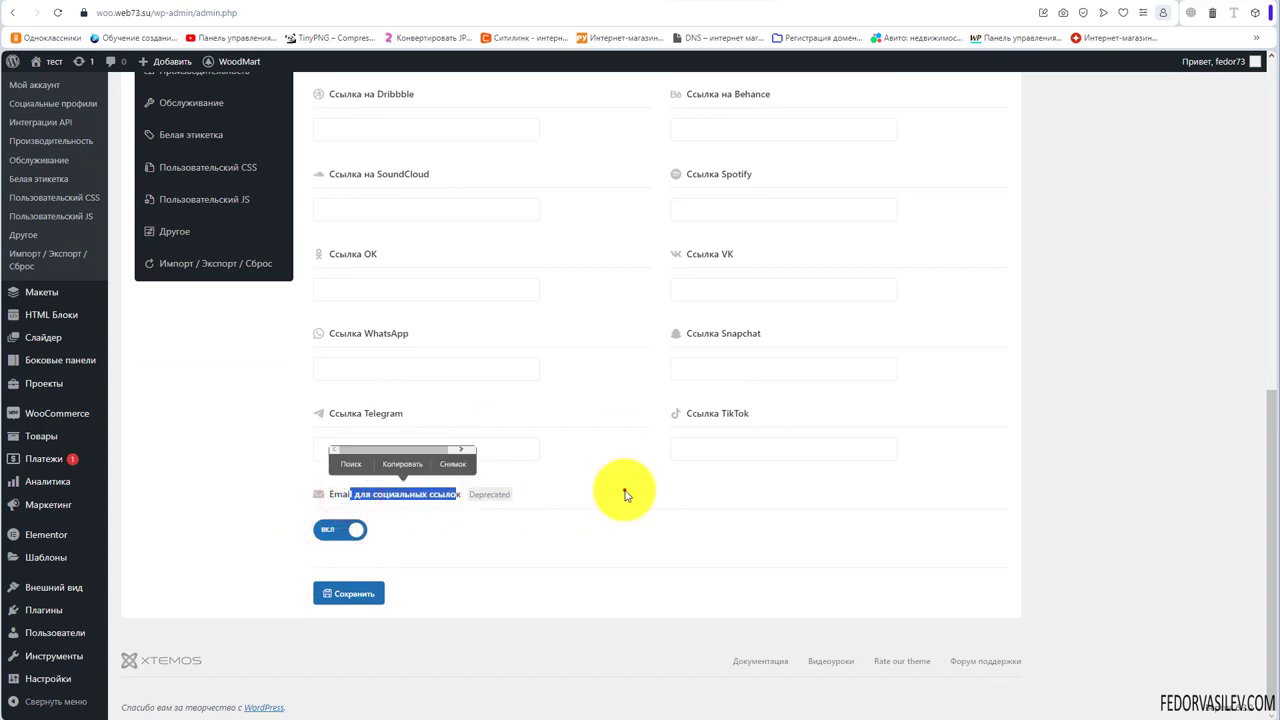
pyautogui.click(624, 490)
pyautogui.moveTo(340, 494); pyautogui.dragTo(423, 494)
pyautogui.click(338, 531)
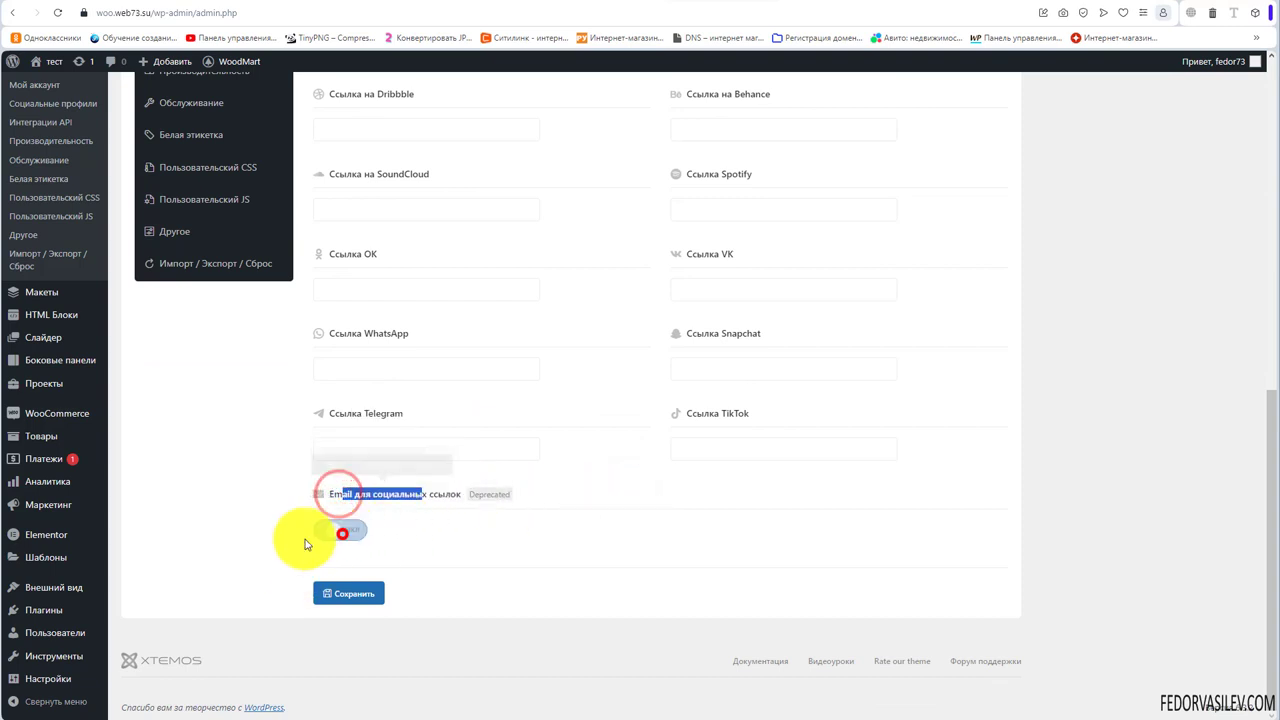
# Clear the # placeholder from the Facebook, Twitter, Pinterest and Instagram profile link fields.
pyautogui.scroll(8, 614, 548)
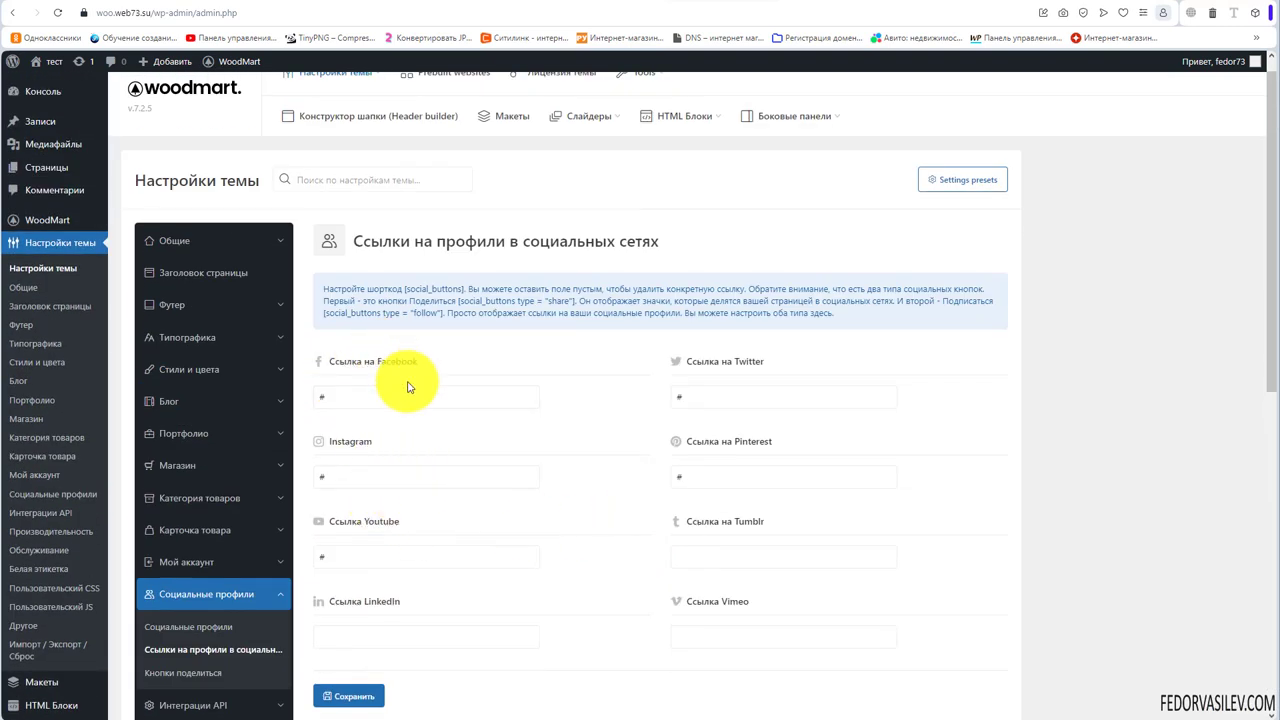
pyautogui.moveTo(419, 362); pyautogui.dragTo(371, 372)
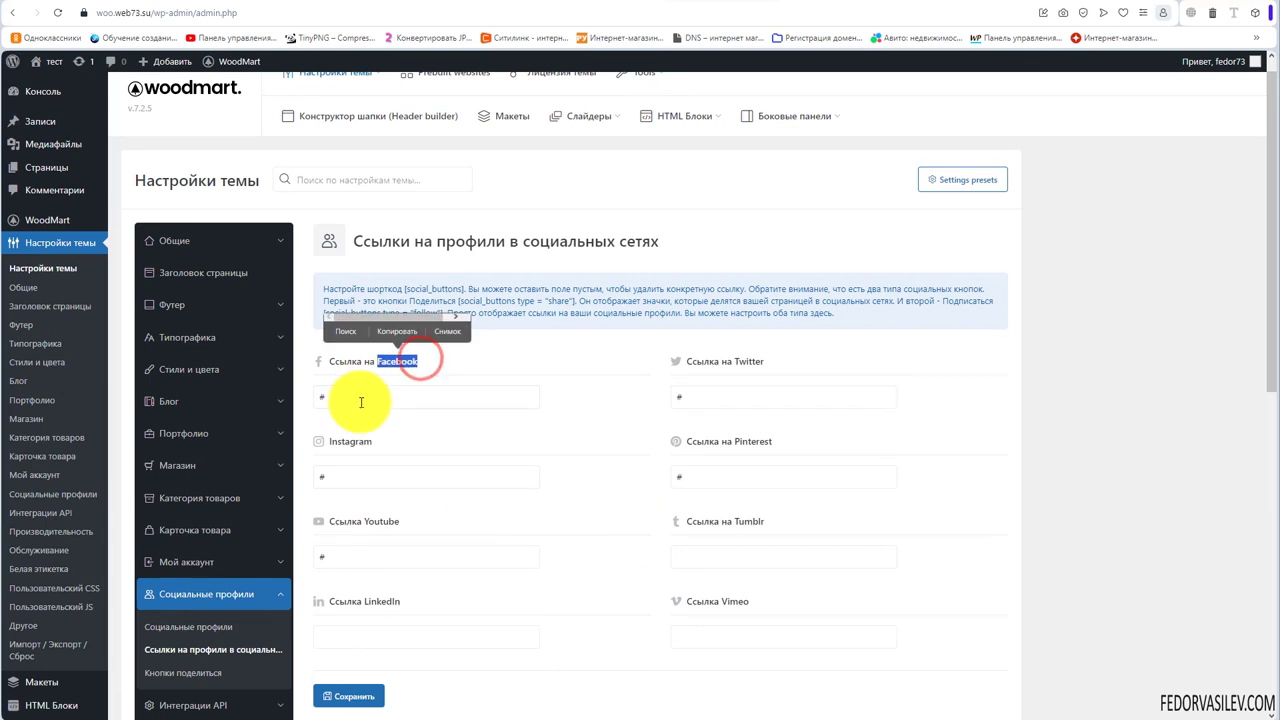
pyautogui.moveTo(782, 365); pyautogui.dragTo(715, 366)
pyautogui.click(524, 361)
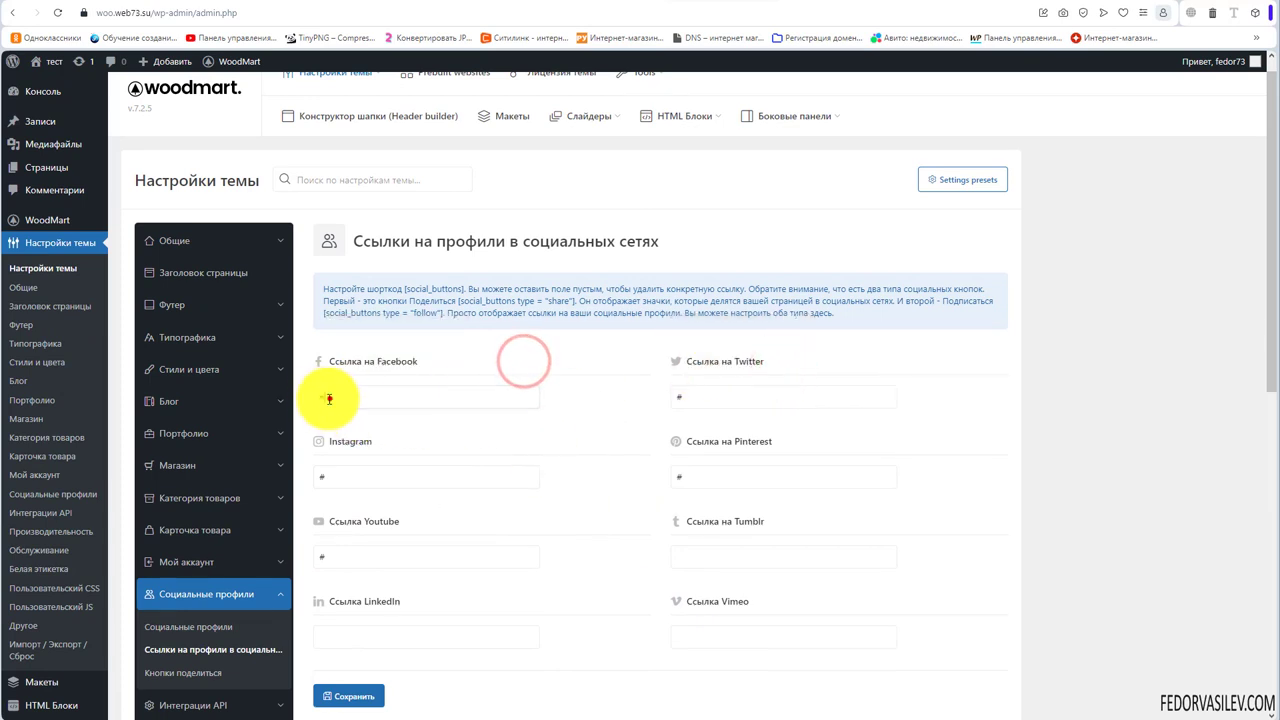
pyautogui.click(329, 398)
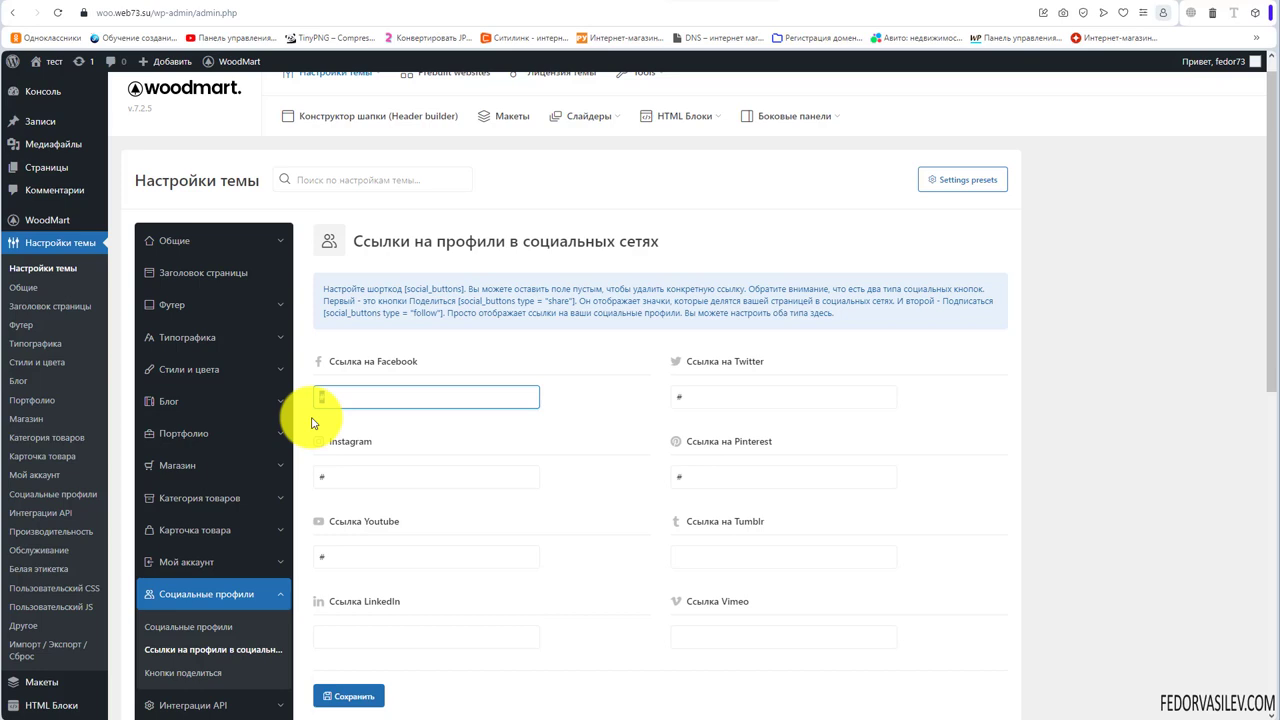
pyautogui.click(683, 395)
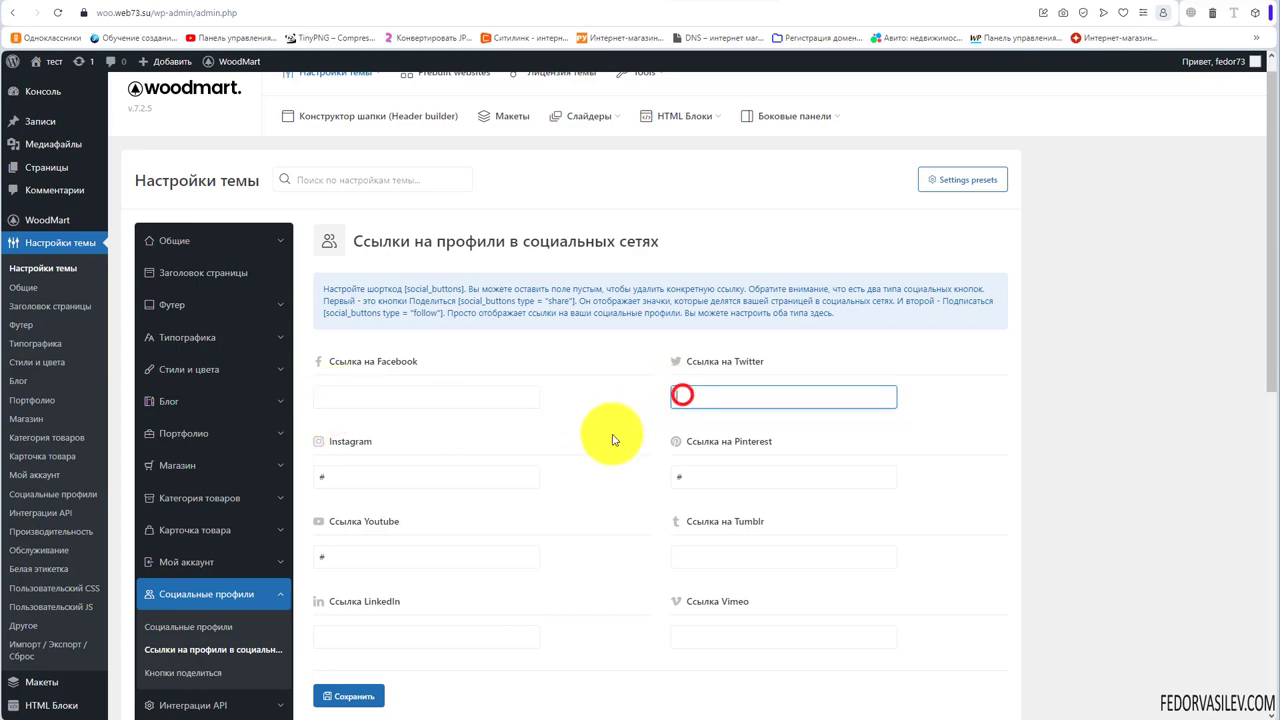
pyautogui.click(696, 476)
pyautogui.press('BackSpace')
pyautogui.click(367, 467)
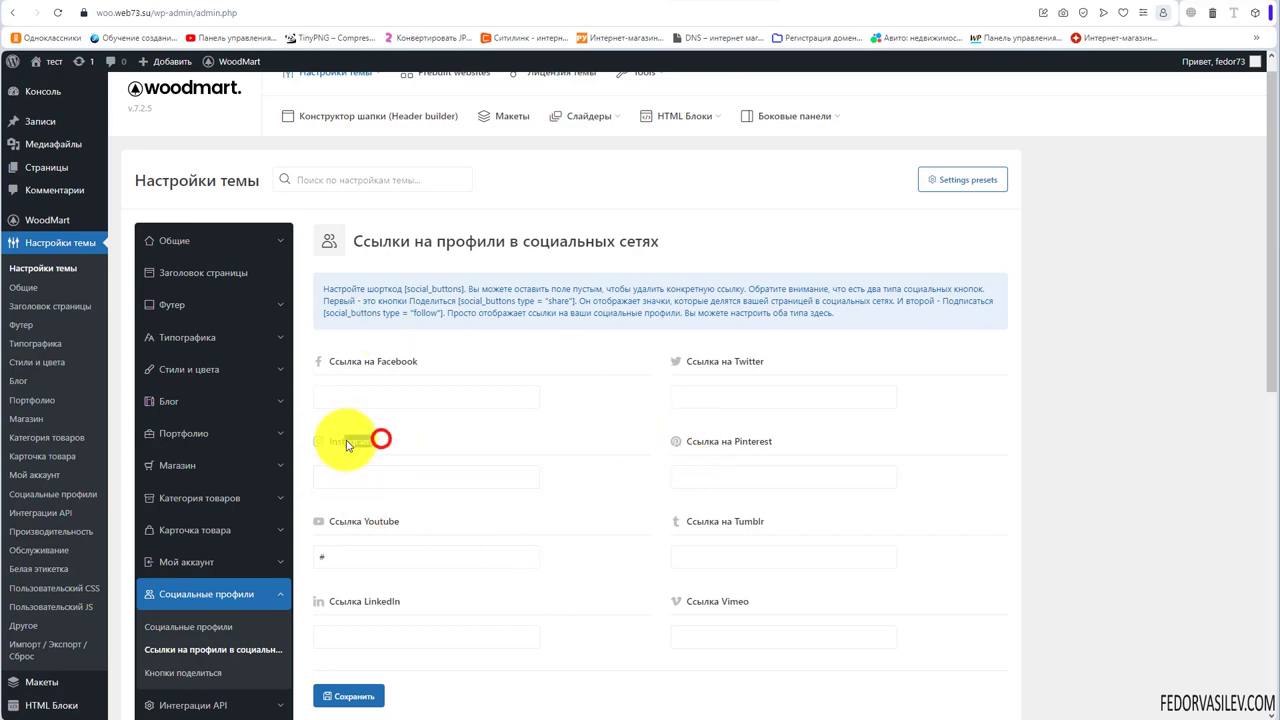
pyautogui.doubleClick(347, 445)
pyautogui.click(512, 436)
# Enter # as the profile link for OK, VK and Telegram.
pyautogui.scroll(-3, 471, 443)
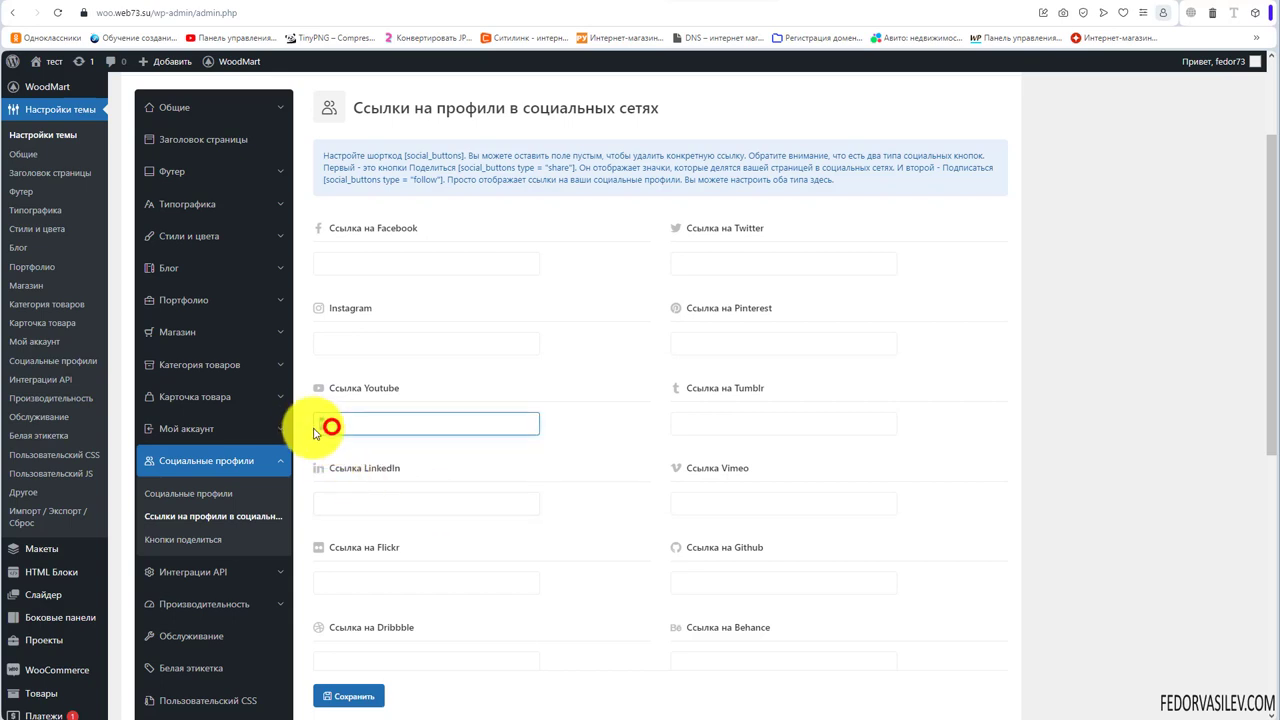
pyautogui.scroll(-5, 563, 424)
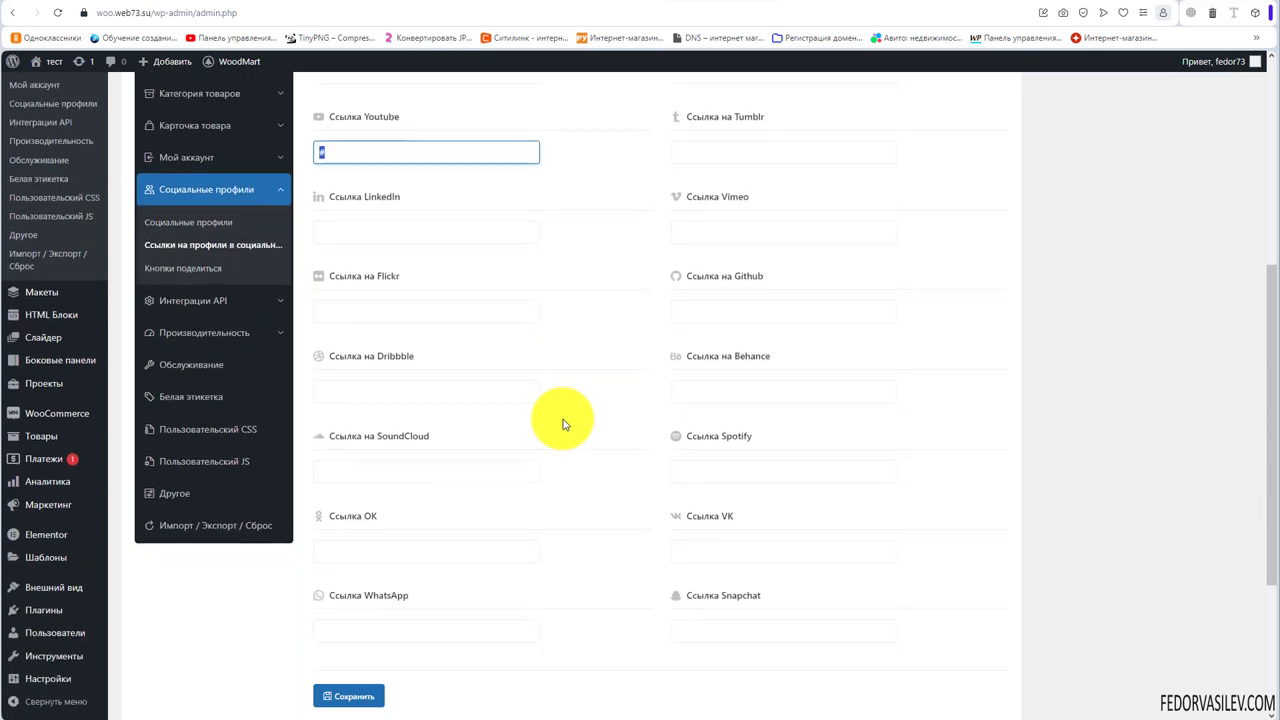
pyautogui.scroll(-2, 563, 424)
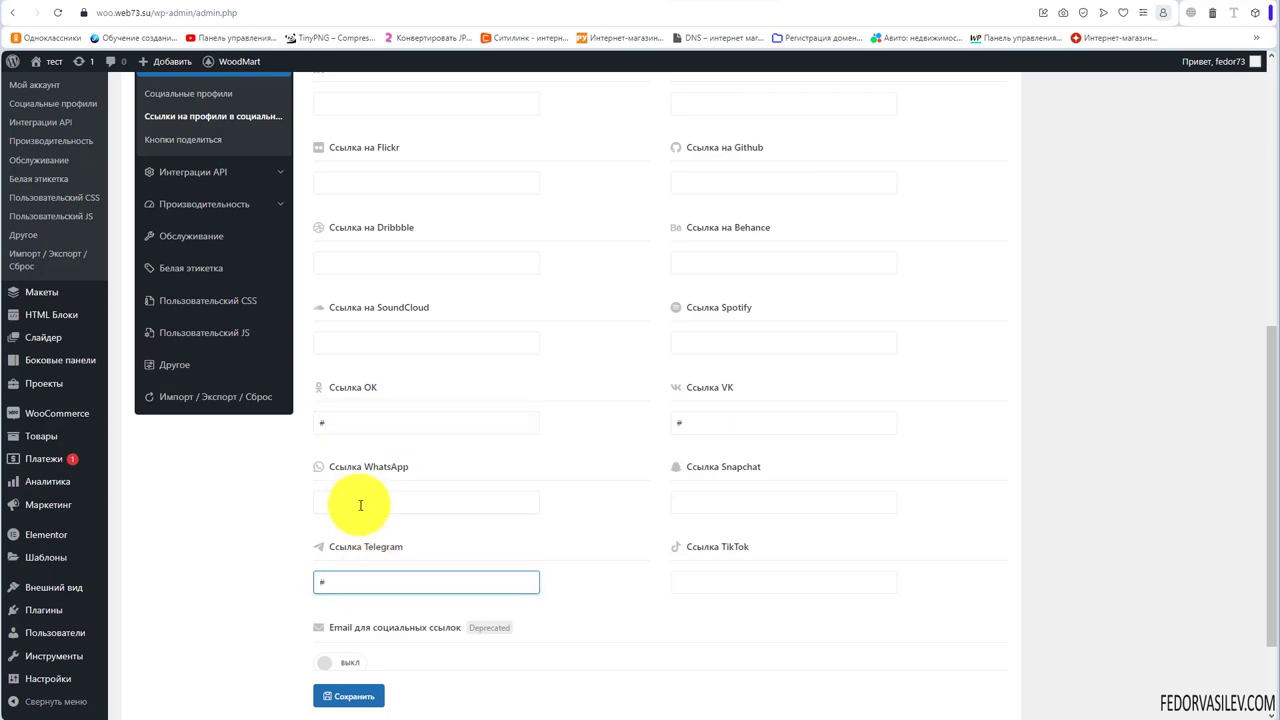
pyautogui.scroll(-3, 499, 470)
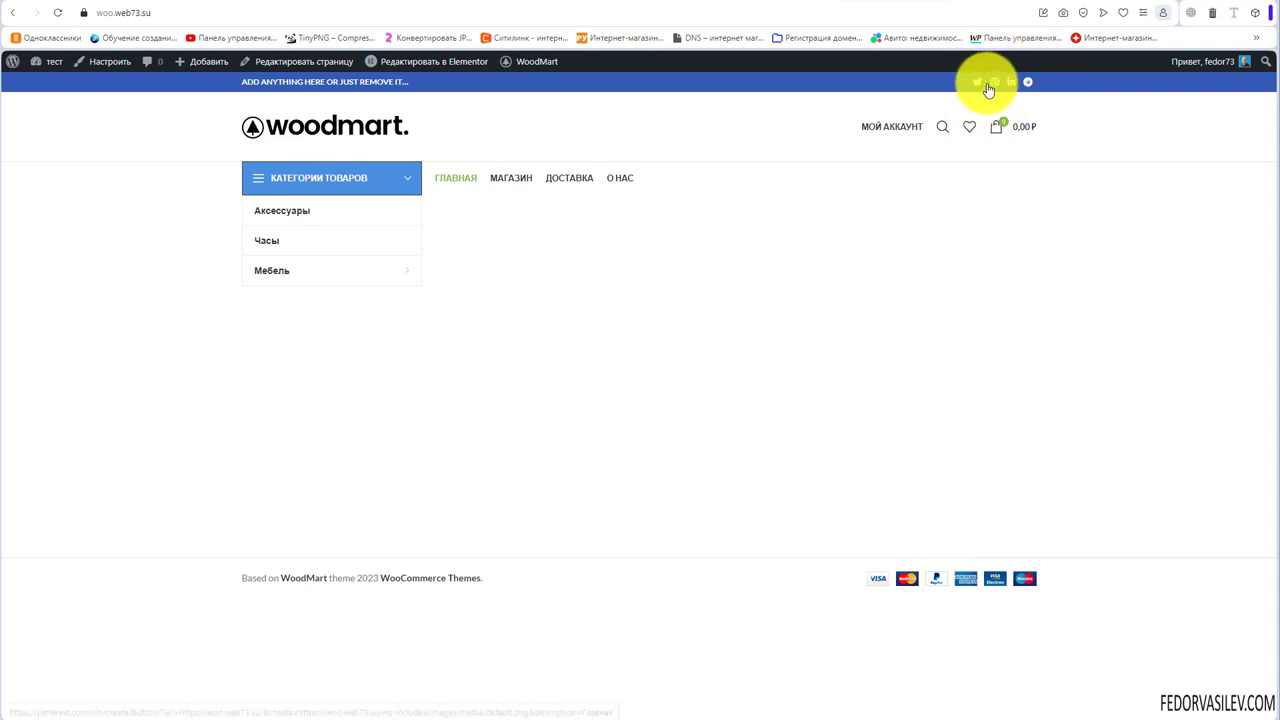
# Return to the Кнопки поделиться theme settings and turn off sharing to Pinterest, Twitter and LinkedIn.
pyautogui.click(785, 3)
pyautogui.click(793, 5)
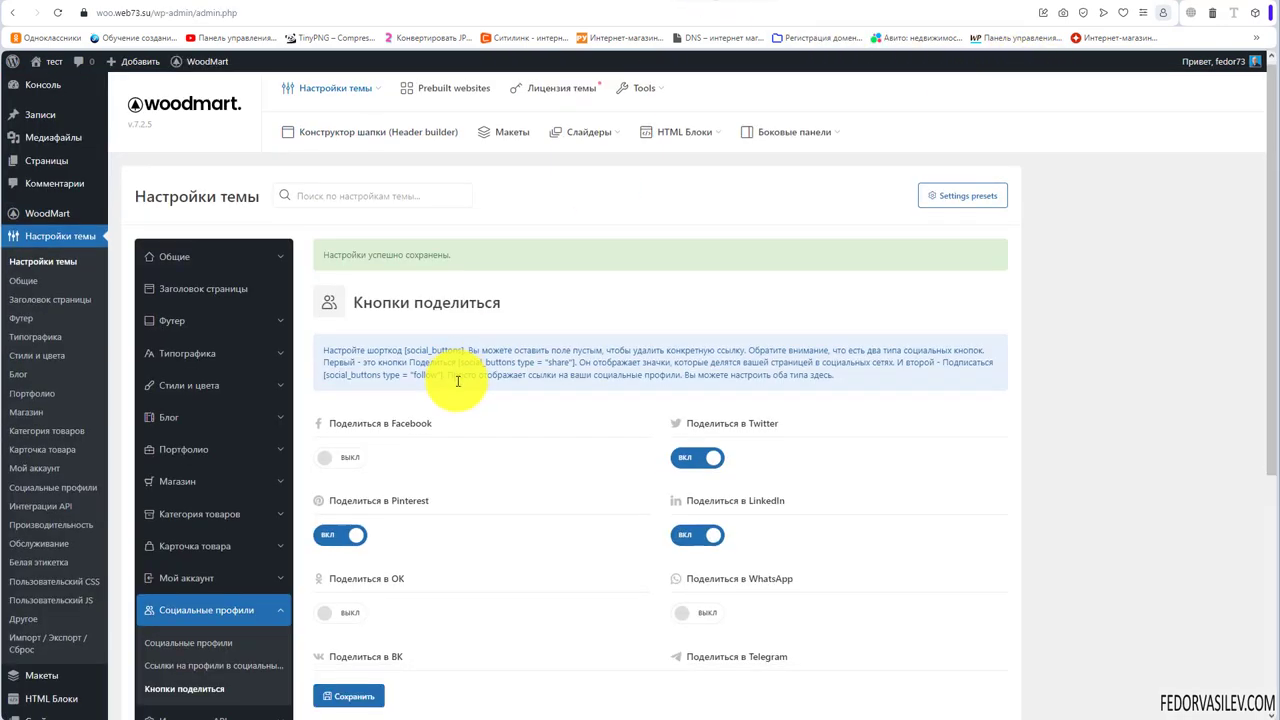
pyautogui.scroll(-2, 223, 523)
pyautogui.click(190, 497)
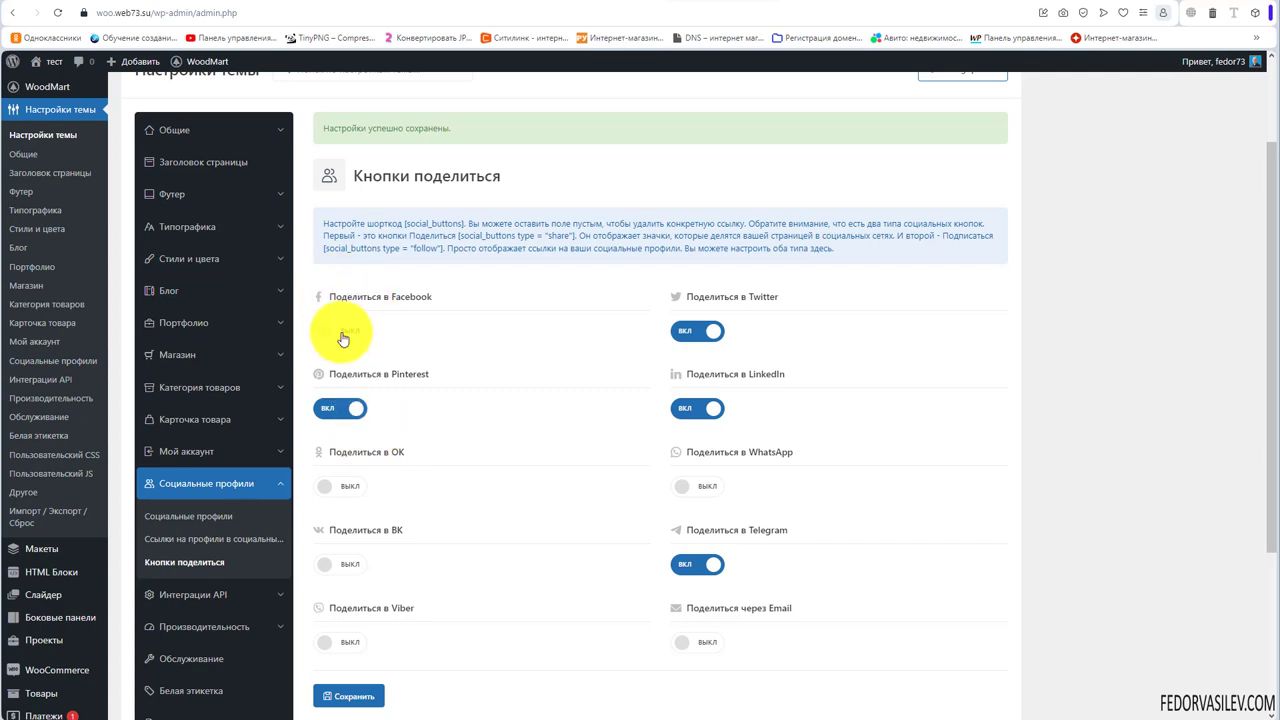
pyautogui.click(325, 412)
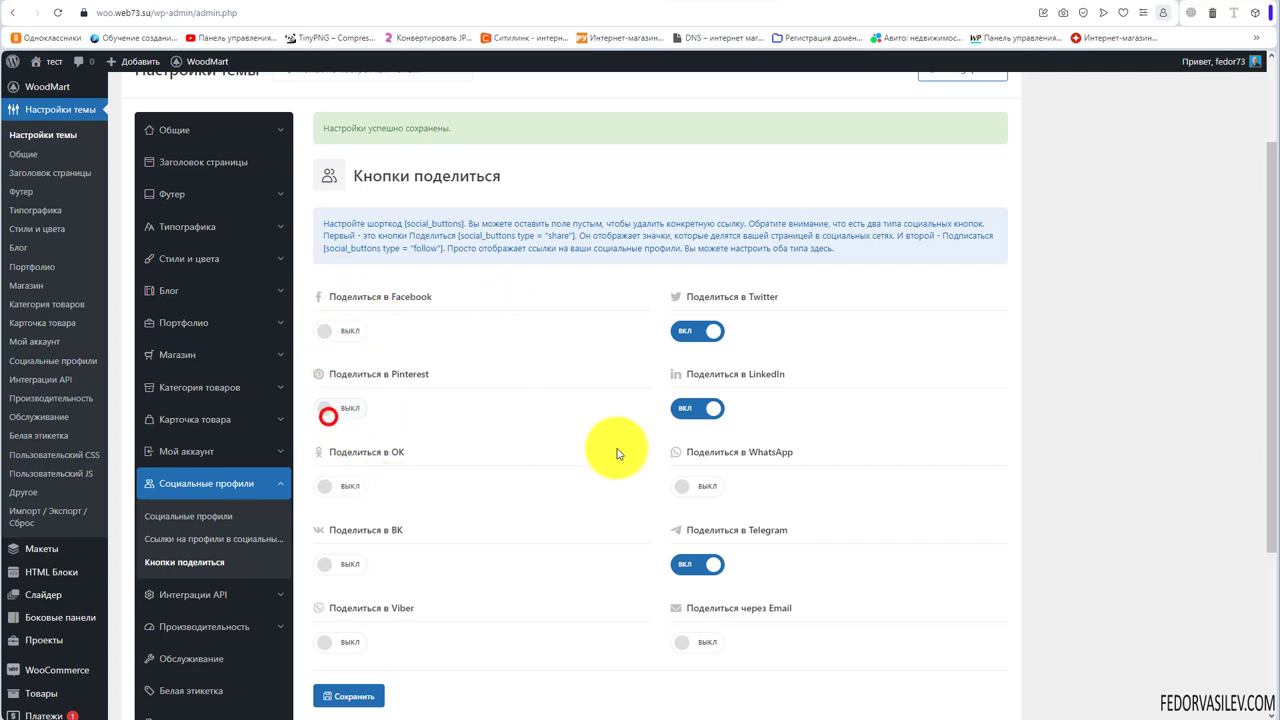
pyautogui.click(682, 331)
pyautogui.click(702, 411)
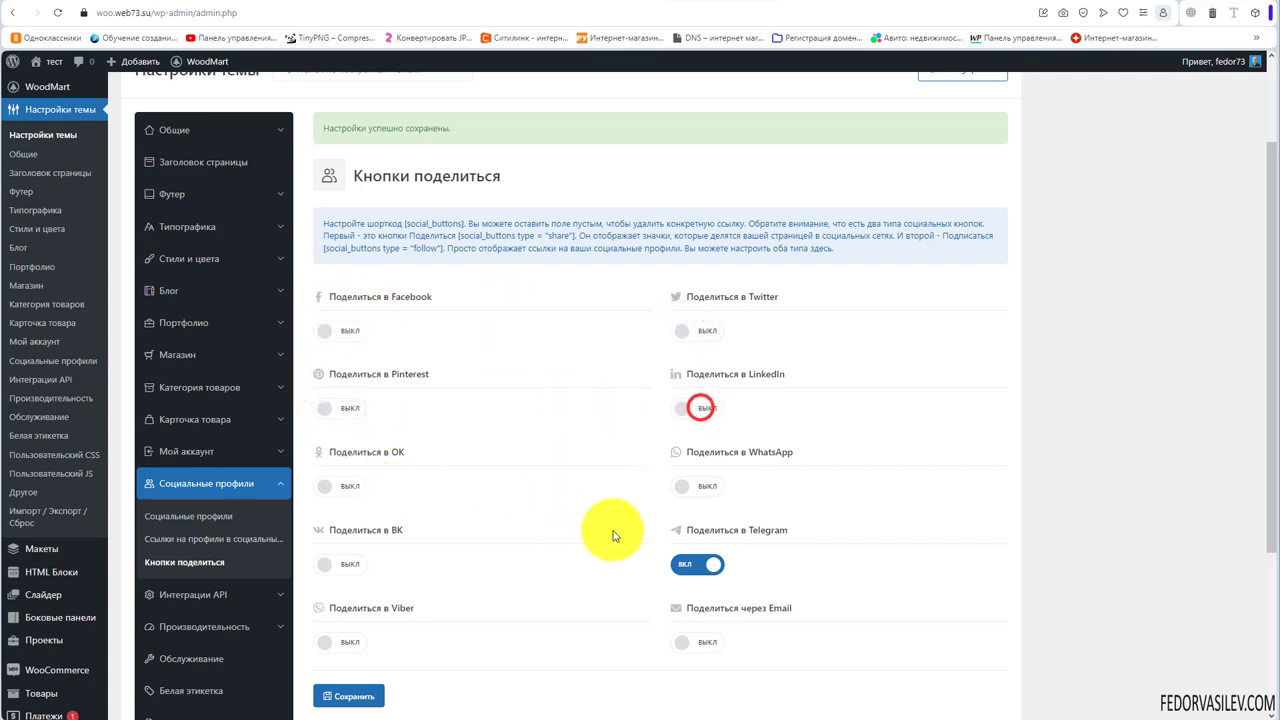
# Turn on sharing to WhatsApp, OK, ВК and Viber, and save the share button settings.
pyautogui.click(697, 486)
pyautogui.click(342, 490)
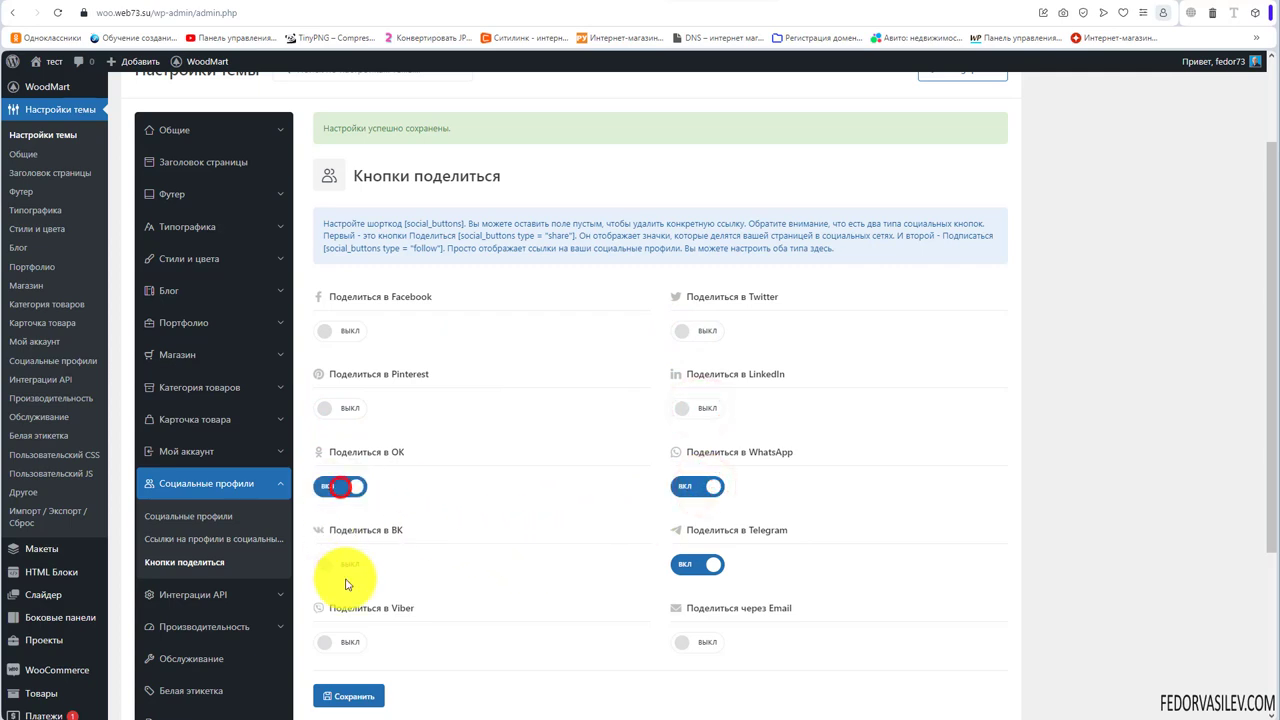
pyautogui.click(340, 568)
pyautogui.scroll(-1, 600, 557)
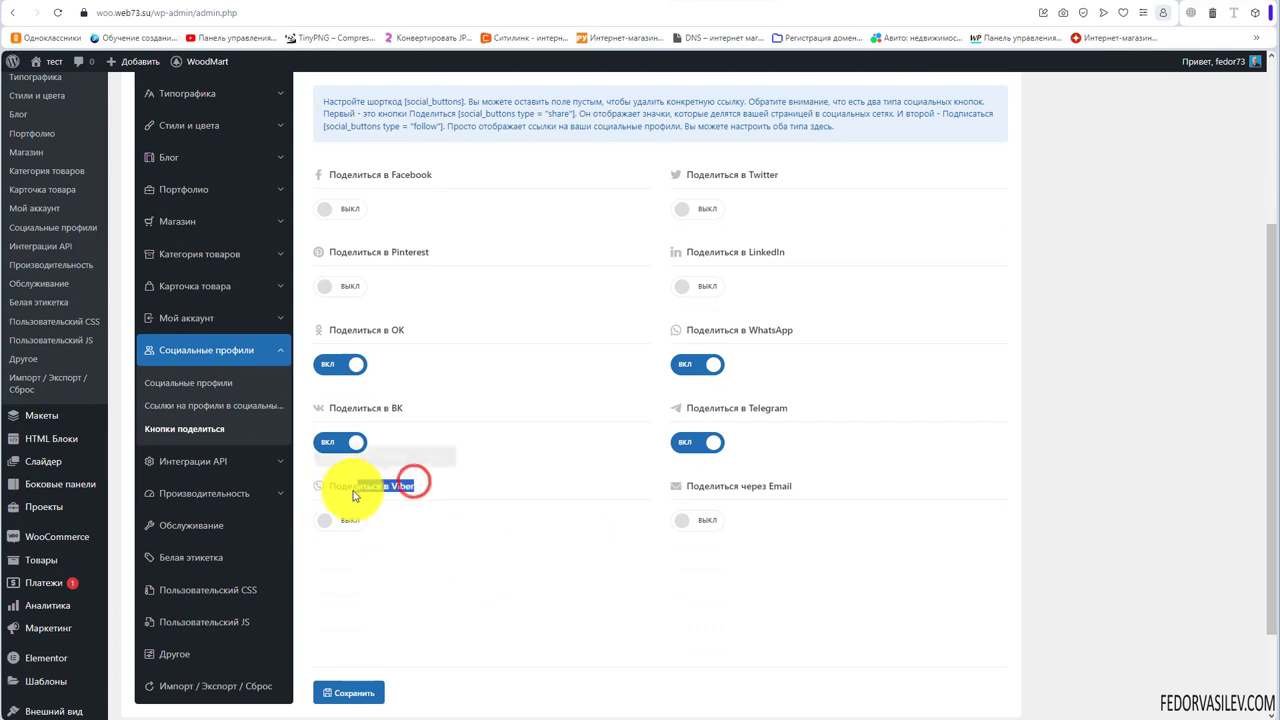
pyautogui.click(342, 519)
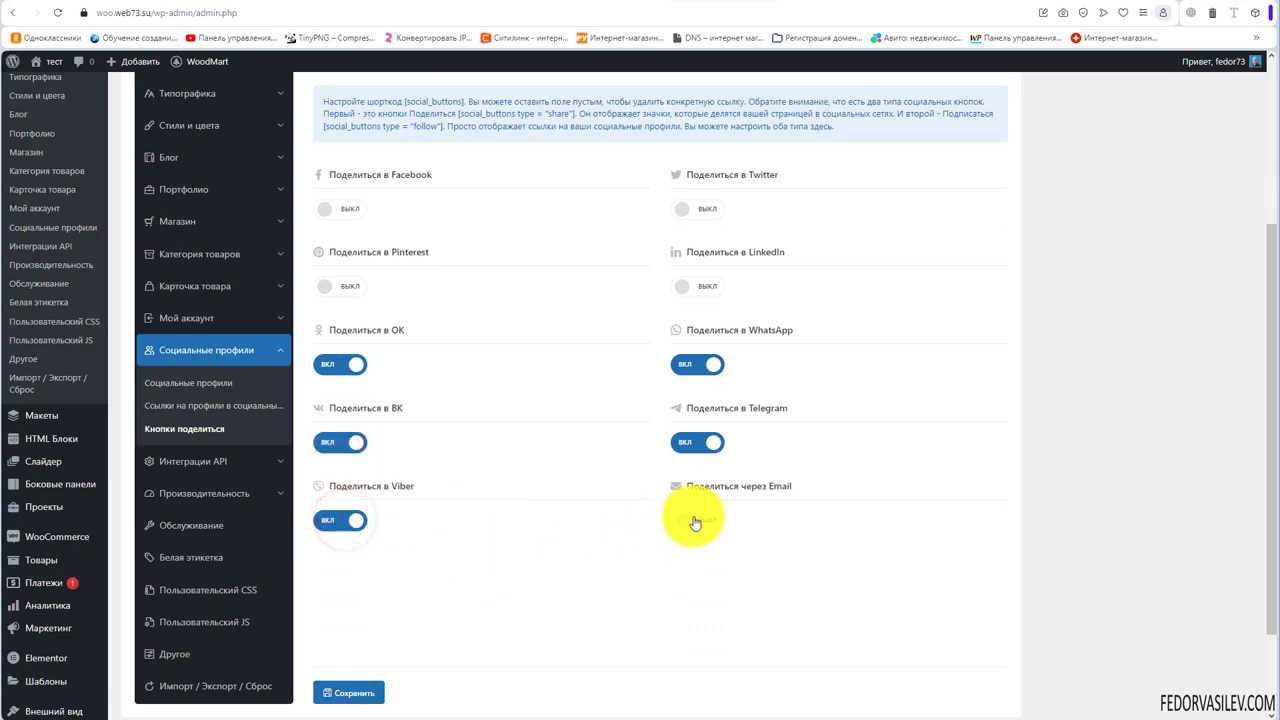
pyautogui.scroll(2, 371, 543)
pyautogui.scroll(-3, 351, 663)
pyautogui.click(352, 570)
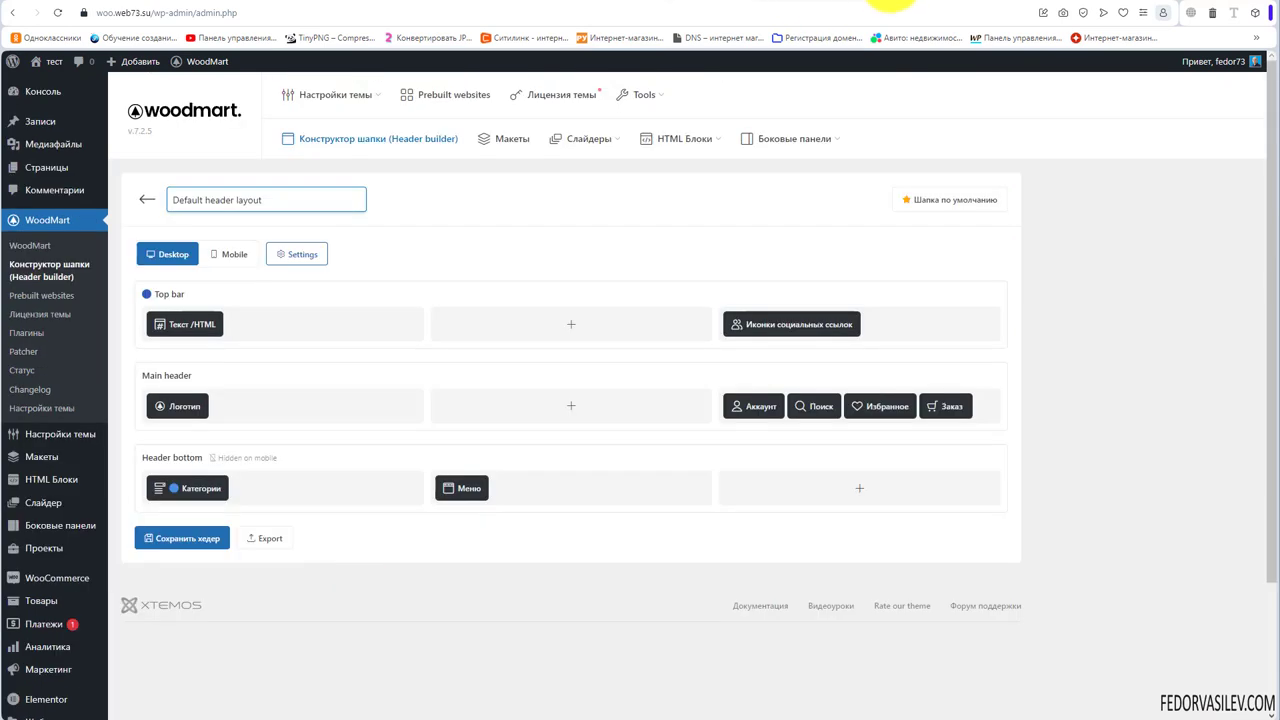
# Reload the storefront and open the Айфон product from the shop to check the share icons in the header and the product details.
pyautogui.click(55, 60)
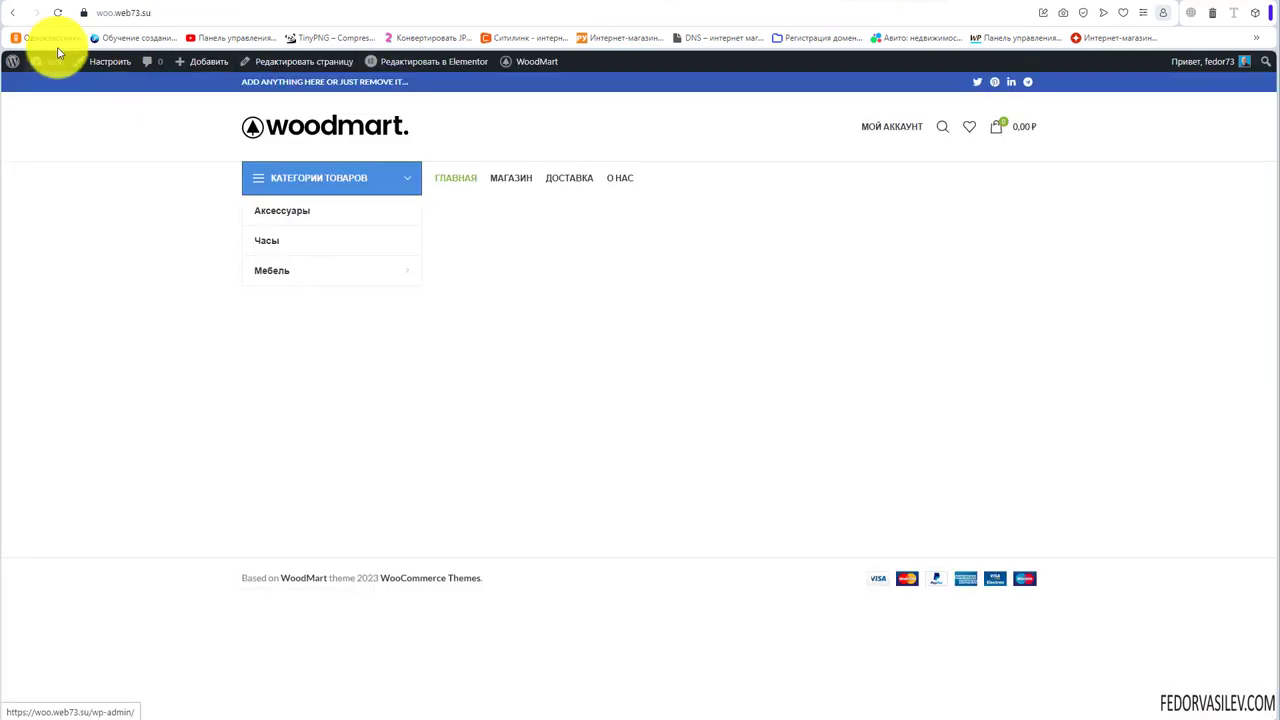
pyautogui.click(59, 15)
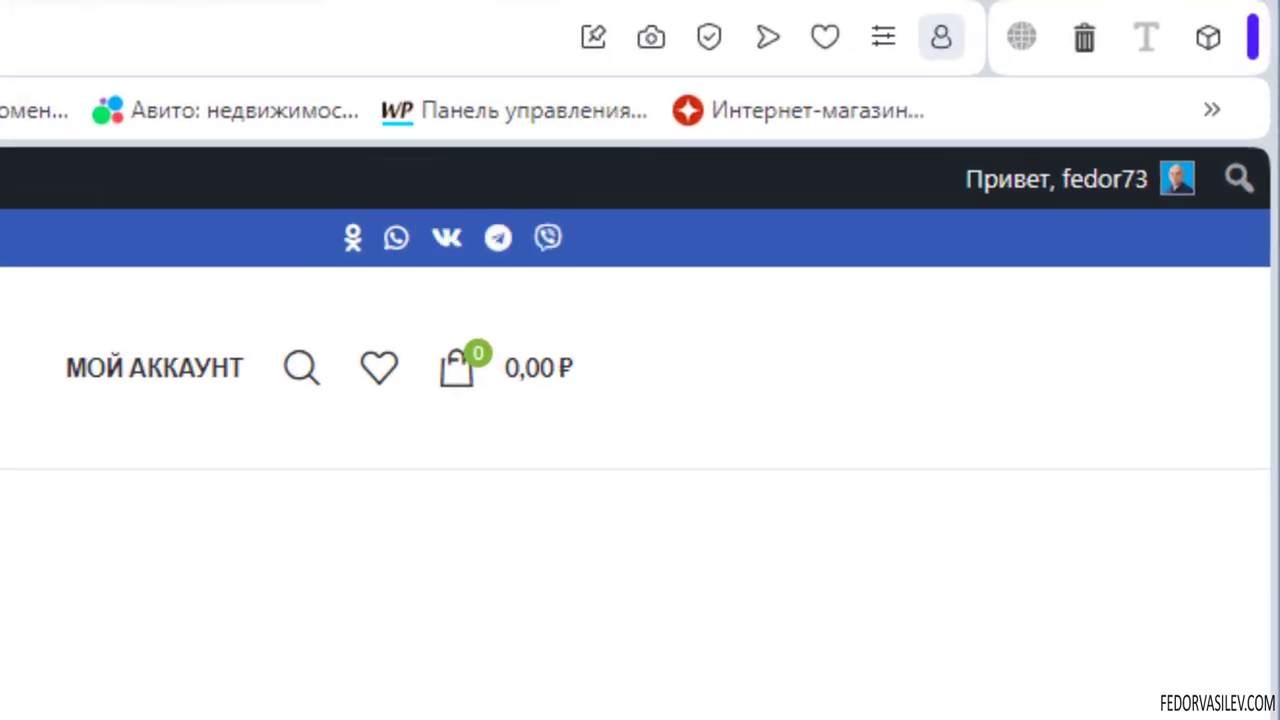
pyautogui.click(500, 177)
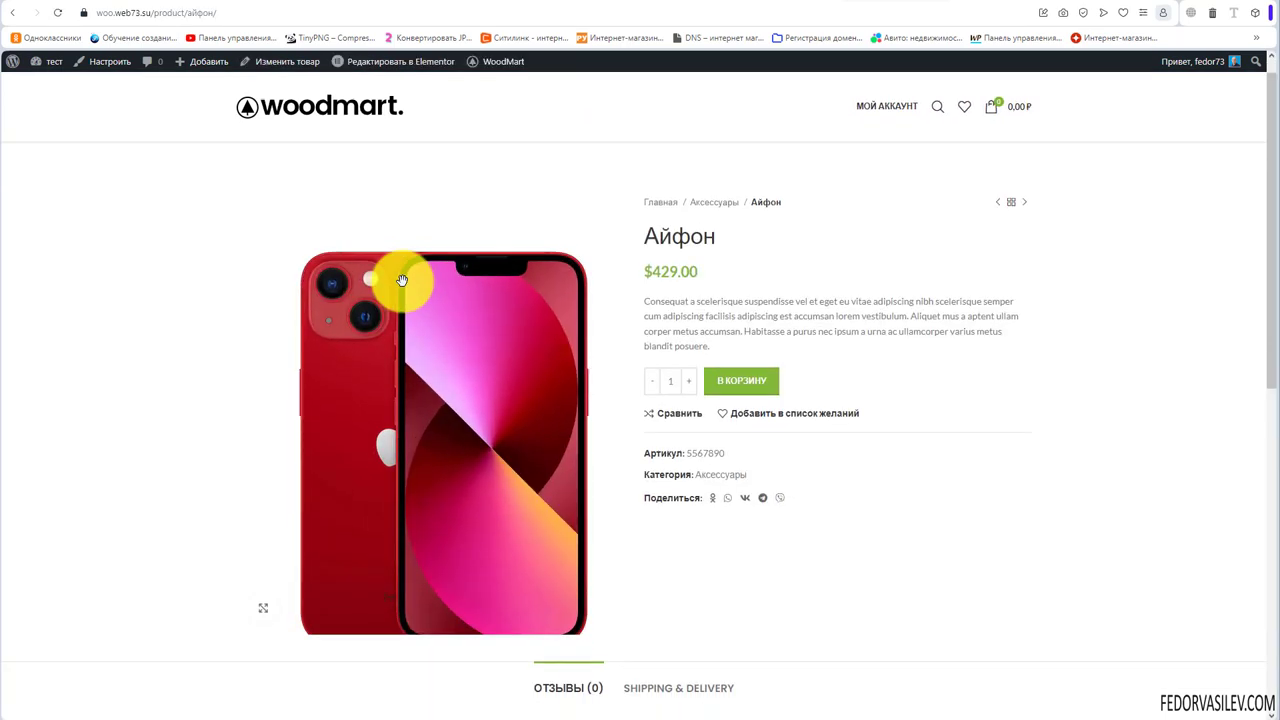
pyautogui.scroll(-3, 667, 351)
pyautogui.doubleClick(666, 328)
pyautogui.scroll(1, 765, 423)
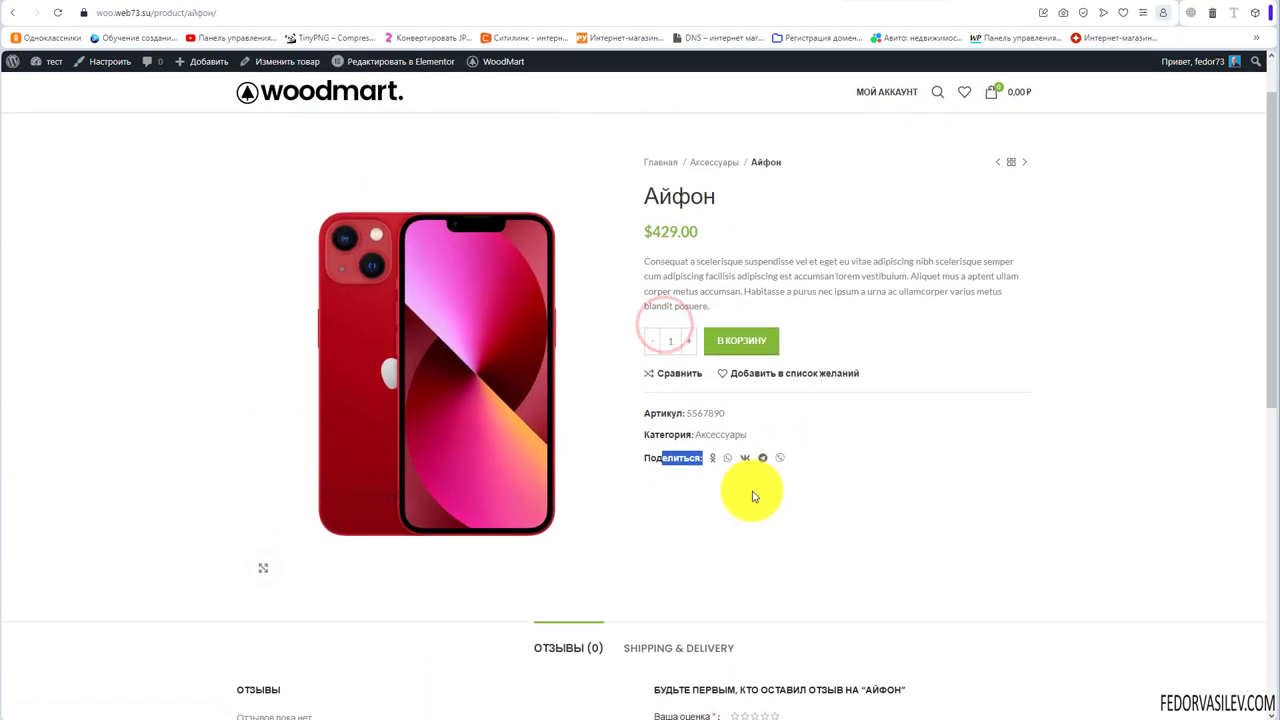
pyautogui.click(751, 489)
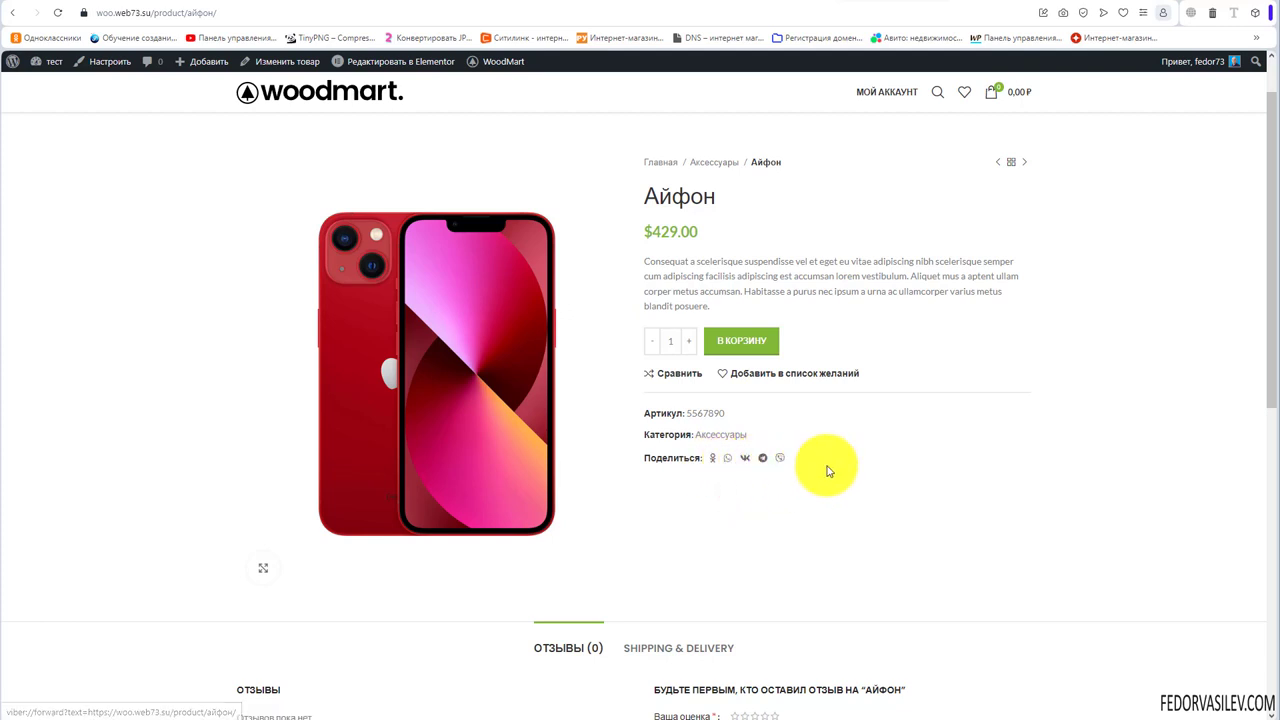
pyautogui.scroll(1, 843, 465)
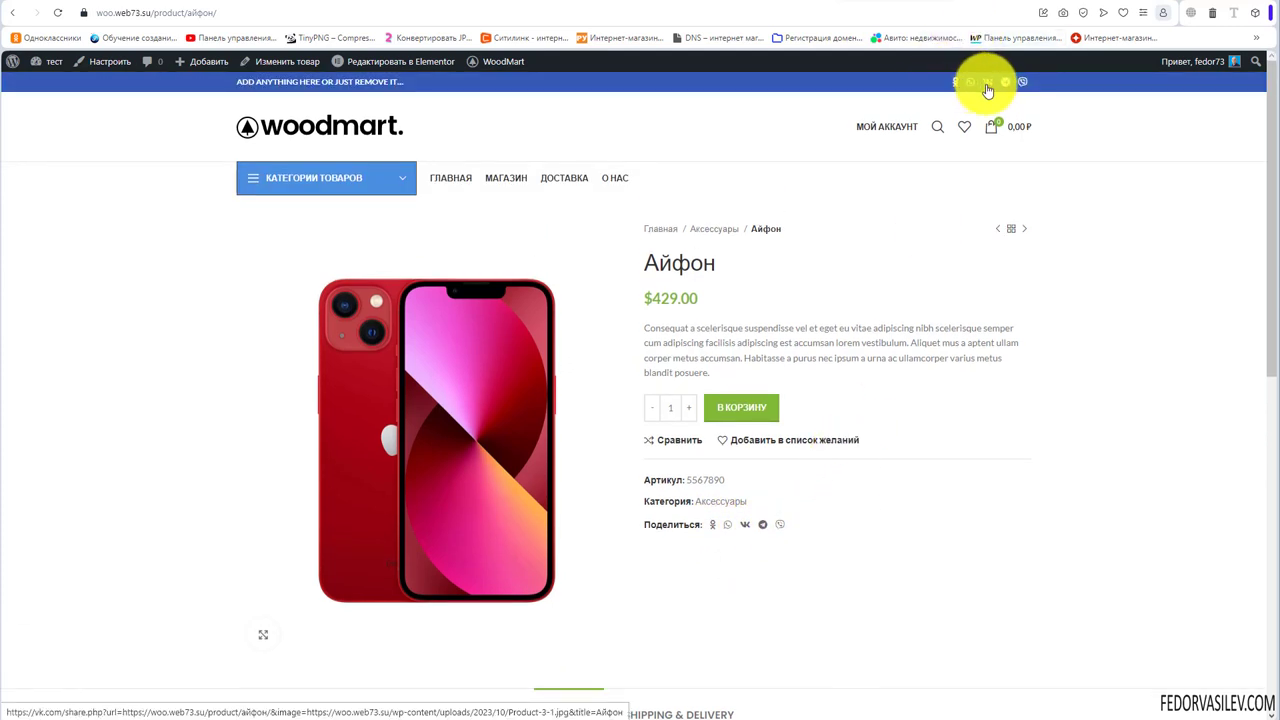
pyautogui.scroll(-2, 677, 352)
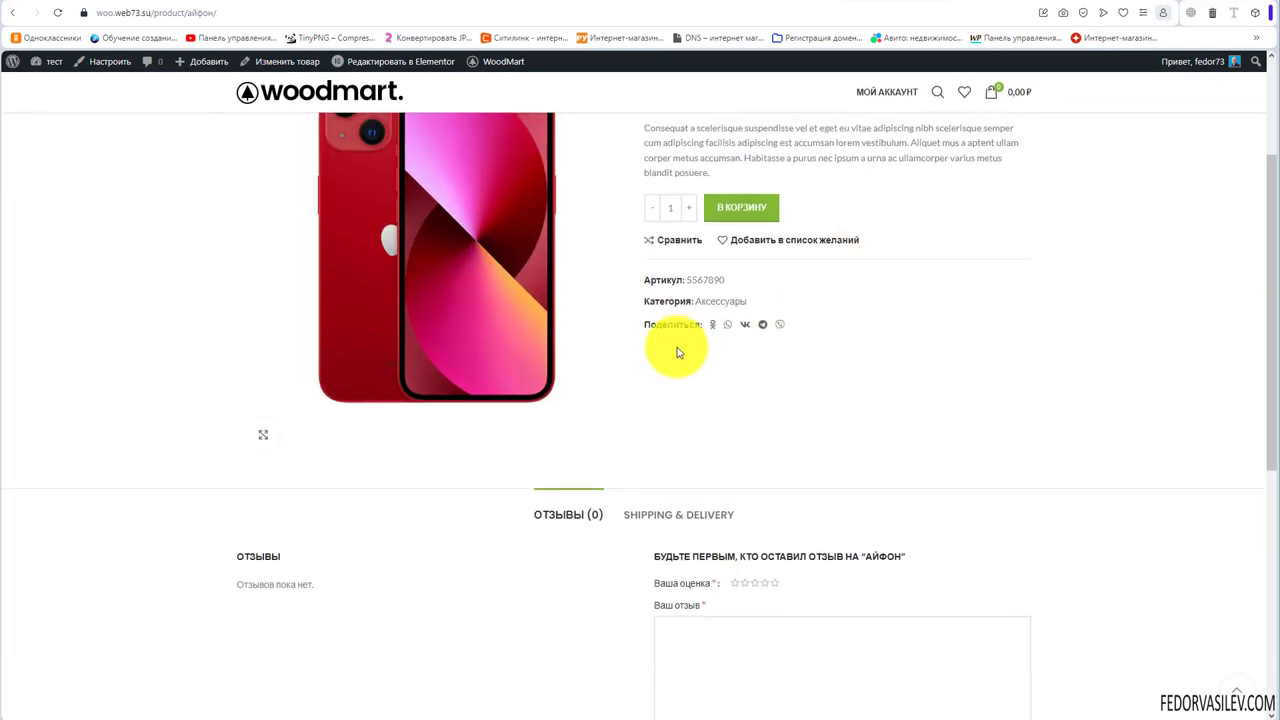
# Open the Одноклассники sharing page for the Айфон product from its Поделиться icons.
pyautogui.doubleClick(671, 328)
pyautogui.click(725, 370)
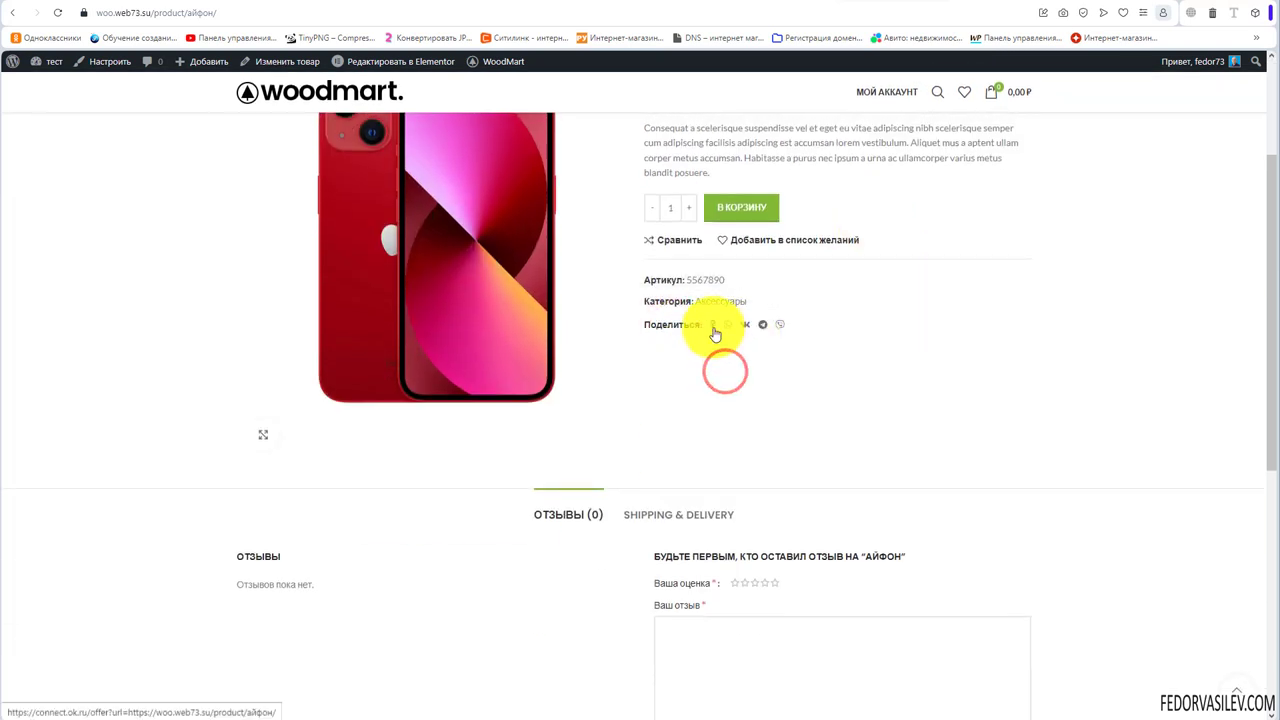
pyautogui.click(713, 326)
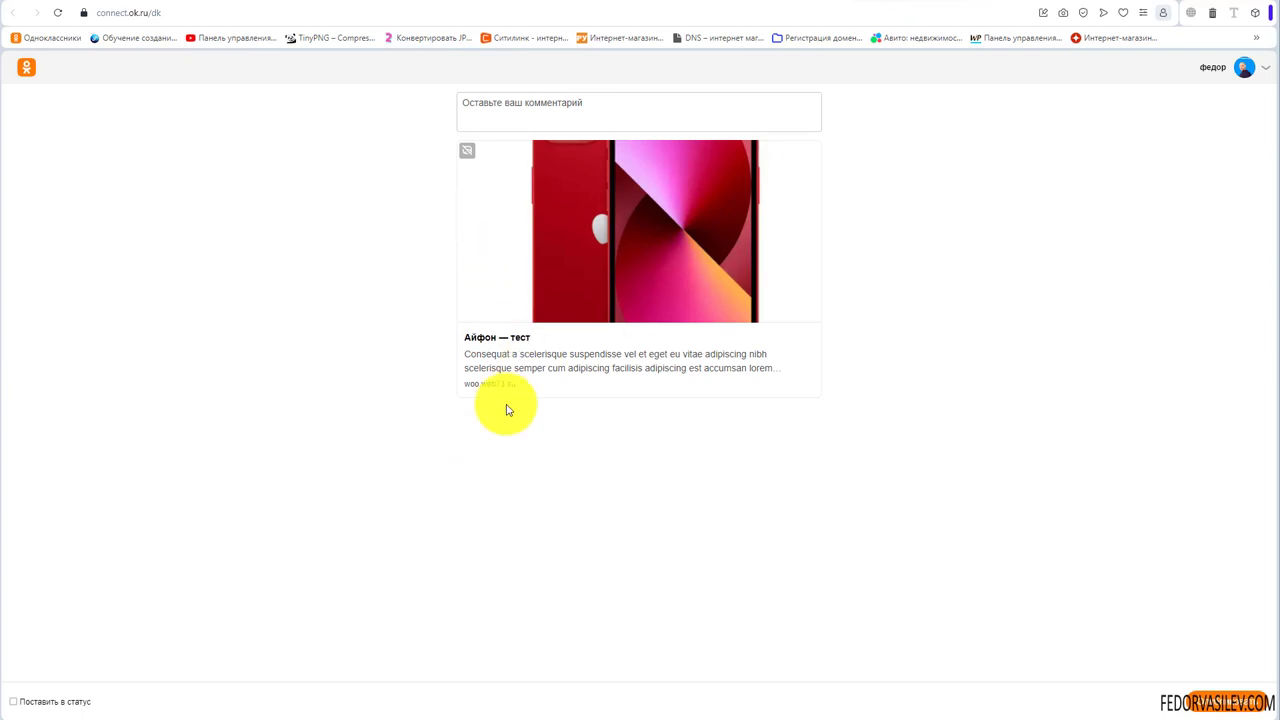
# Close the Одноклассники sharing page and examine the Поделиться icons in the Айфон product details.
pyautogui.hotkey('ctrl', 'w')
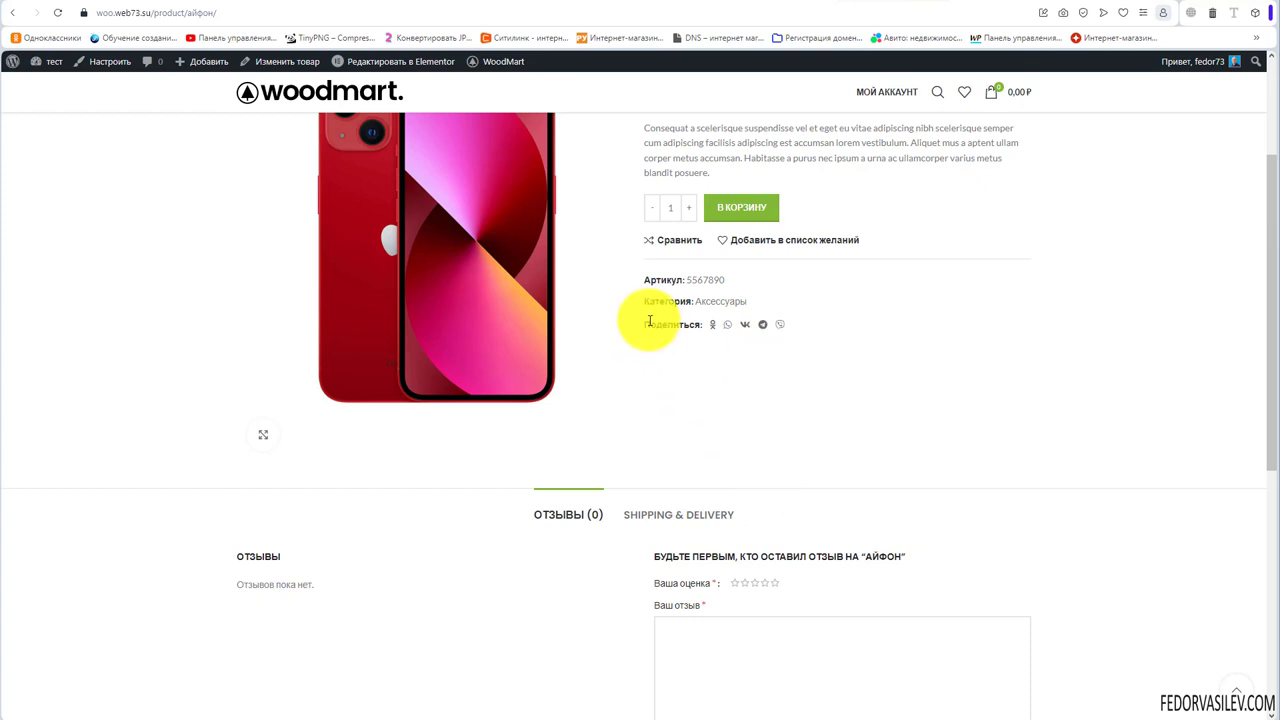
pyautogui.moveTo(649, 320); pyautogui.dragTo(712, 323)
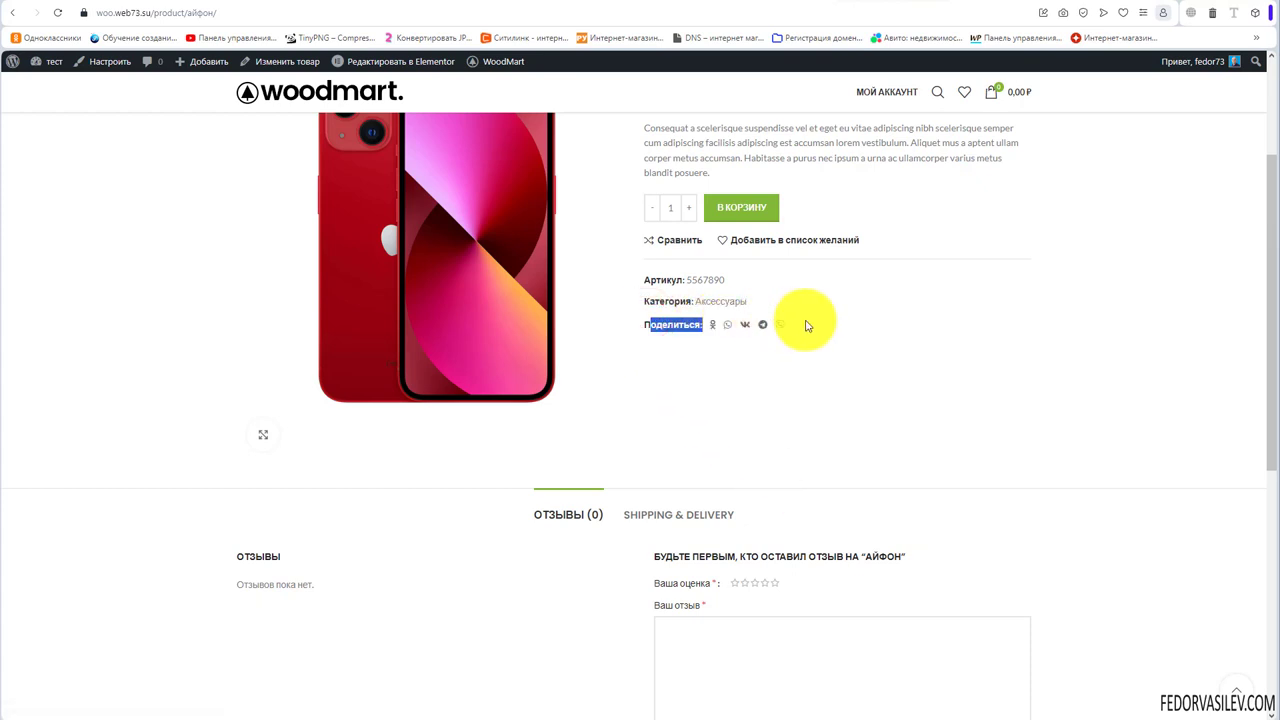
pyautogui.click(782, 355)
pyautogui.scroll(1, 782, 358)
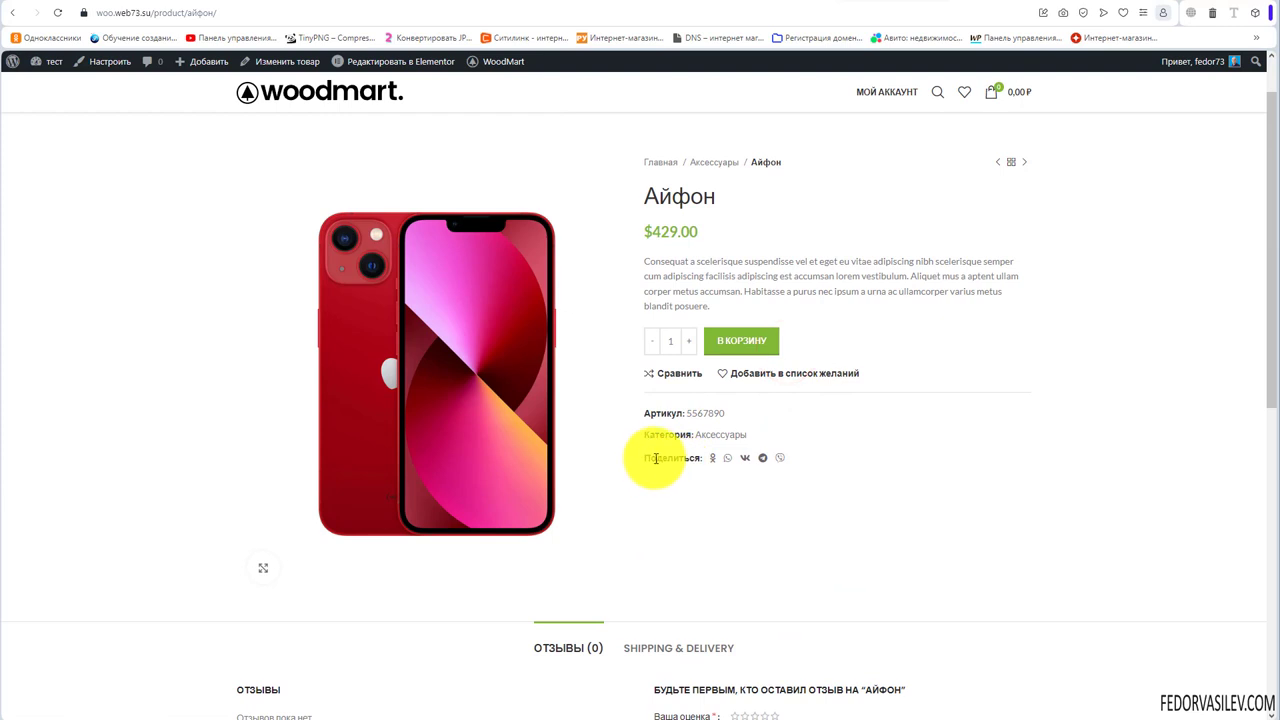
pyautogui.moveTo(655, 458); pyautogui.dragTo(757, 451)
pyautogui.click(858, 461)
pyautogui.moveTo(652, 457); pyautogui.dragTo(747, 460)
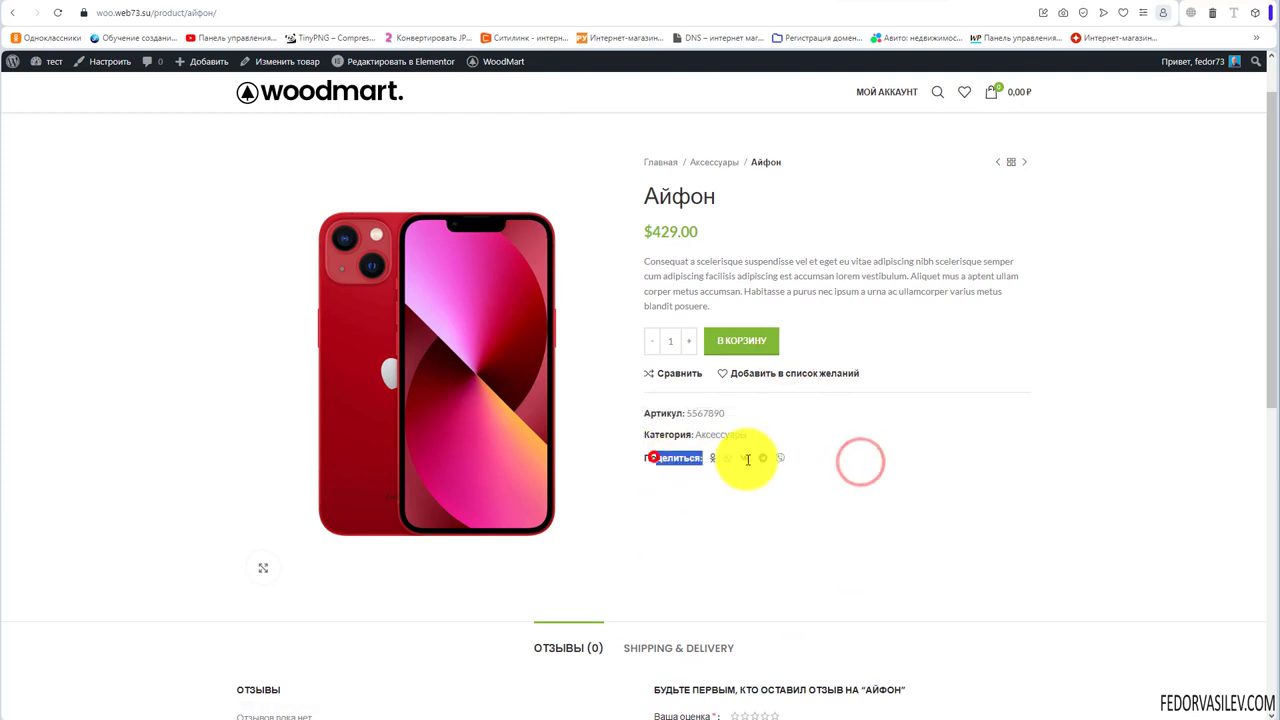
pyautogui.click(809, 491)
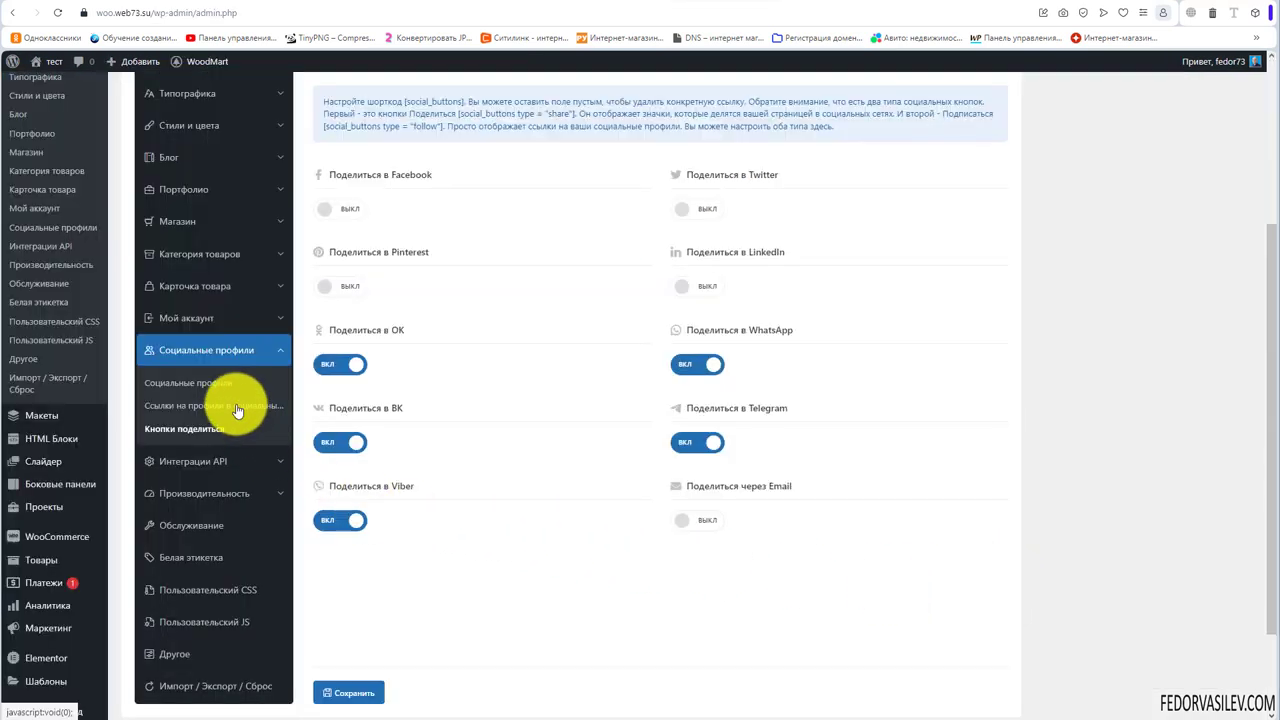
# Turn on Липкие социальные ссылки in the Социальные профили theme settings, with Подписаться as the sticky icon type.
pyautogui.click(190, 383)
pyautogui.click(345, 381)
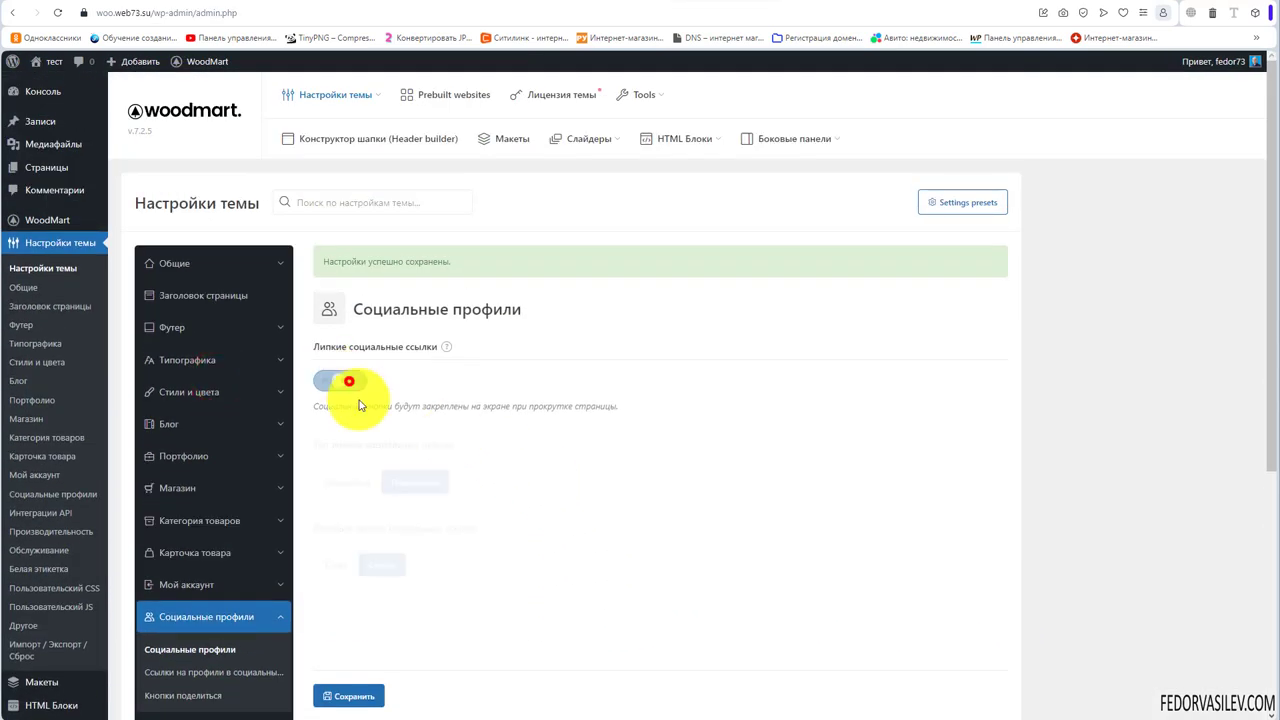
pyautogui.moveTo(445, 350)
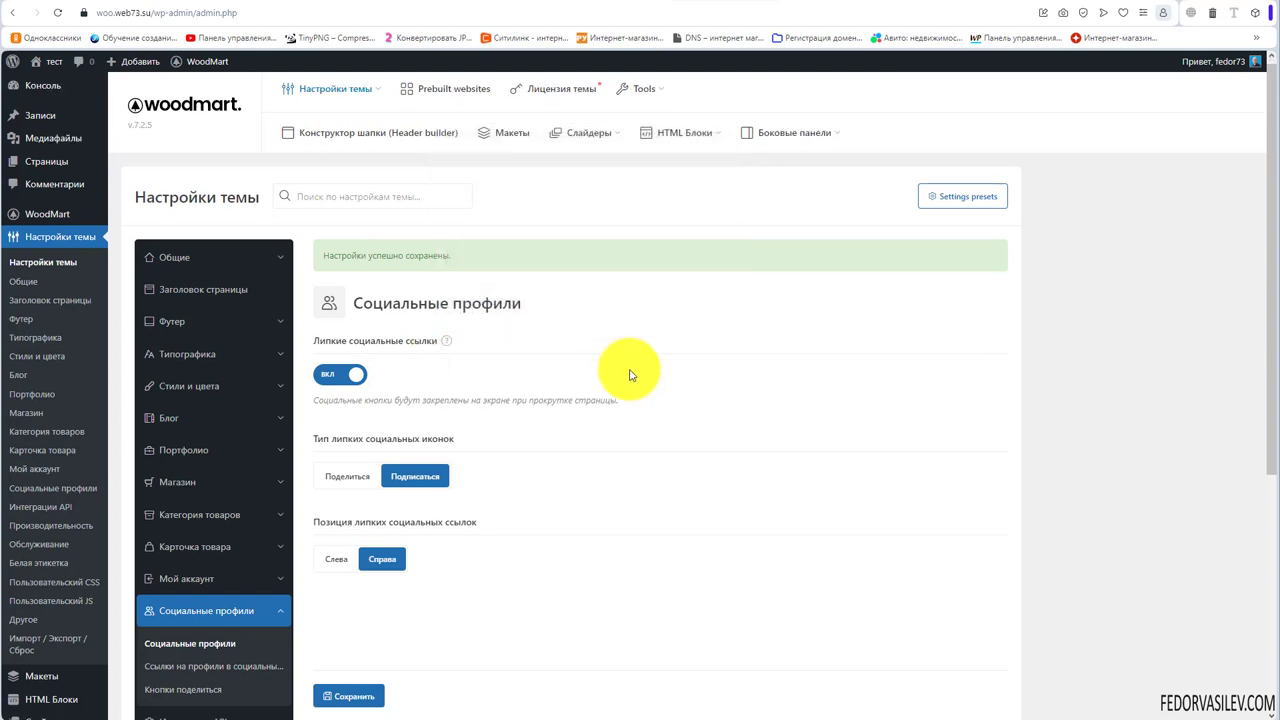
pyautogui.scroll(-1, 630, 375)
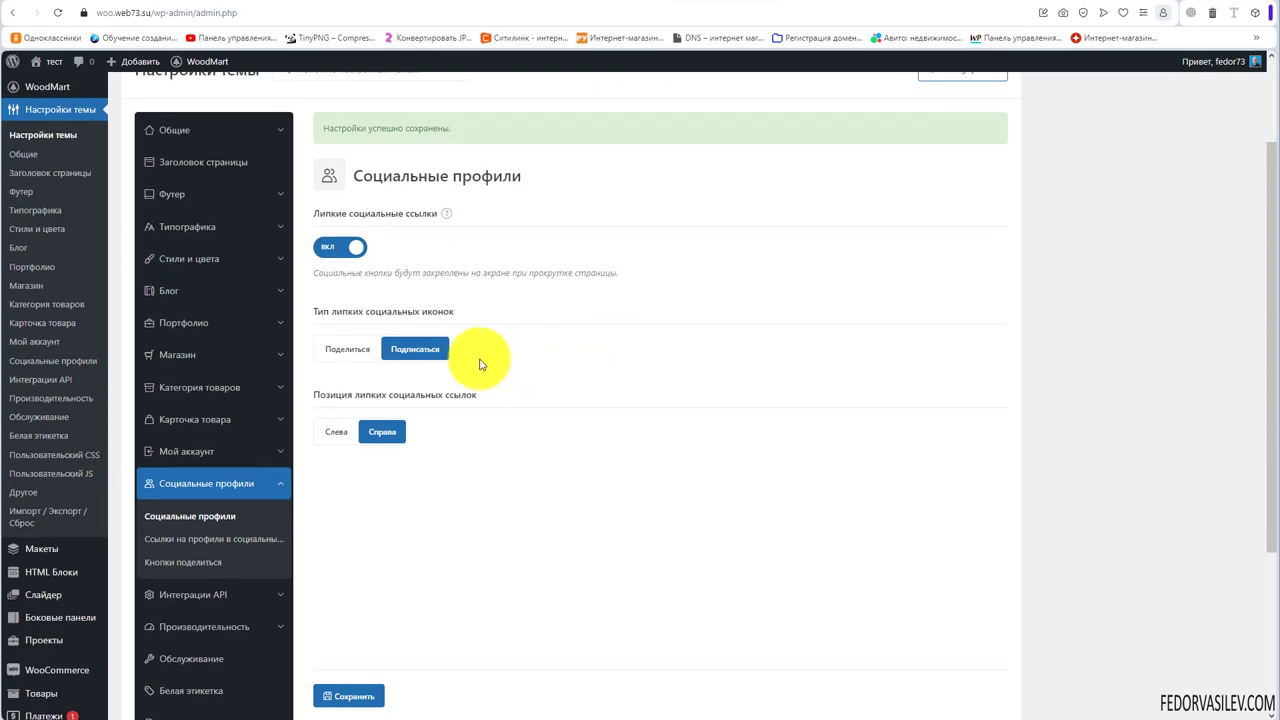
pyautogui.click(345, 352)
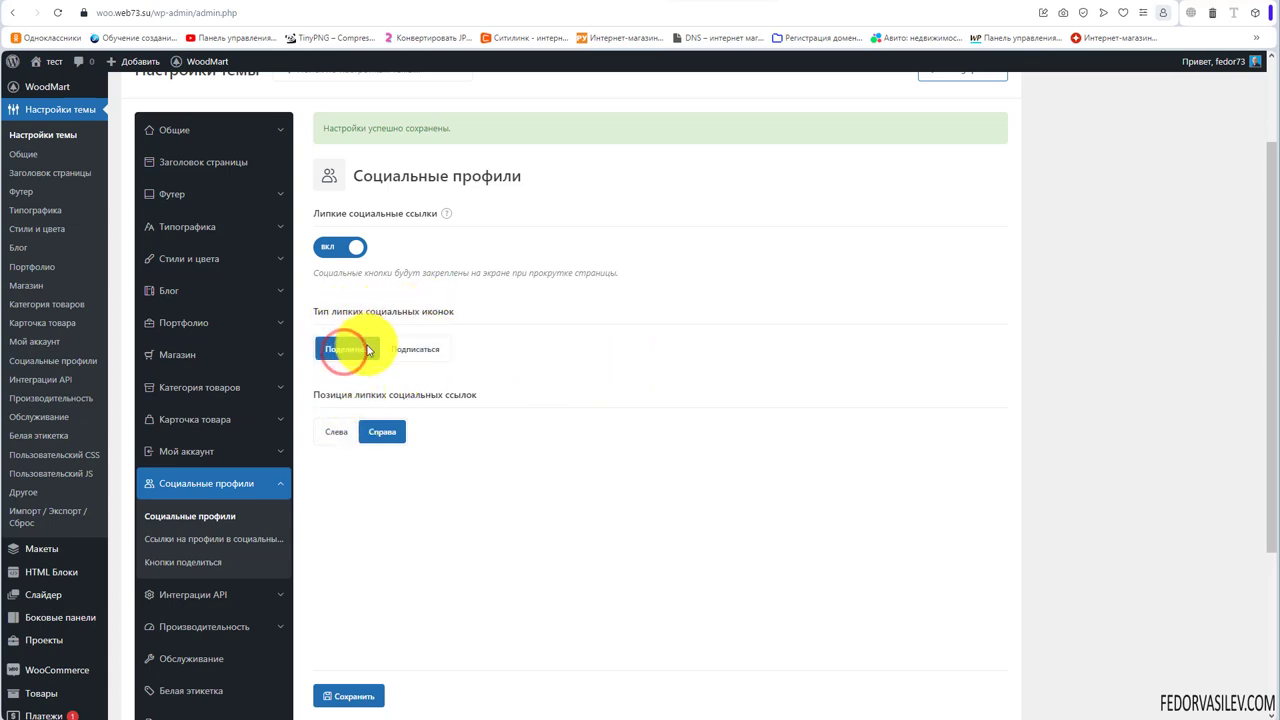
pyautogui.click(410, 348)
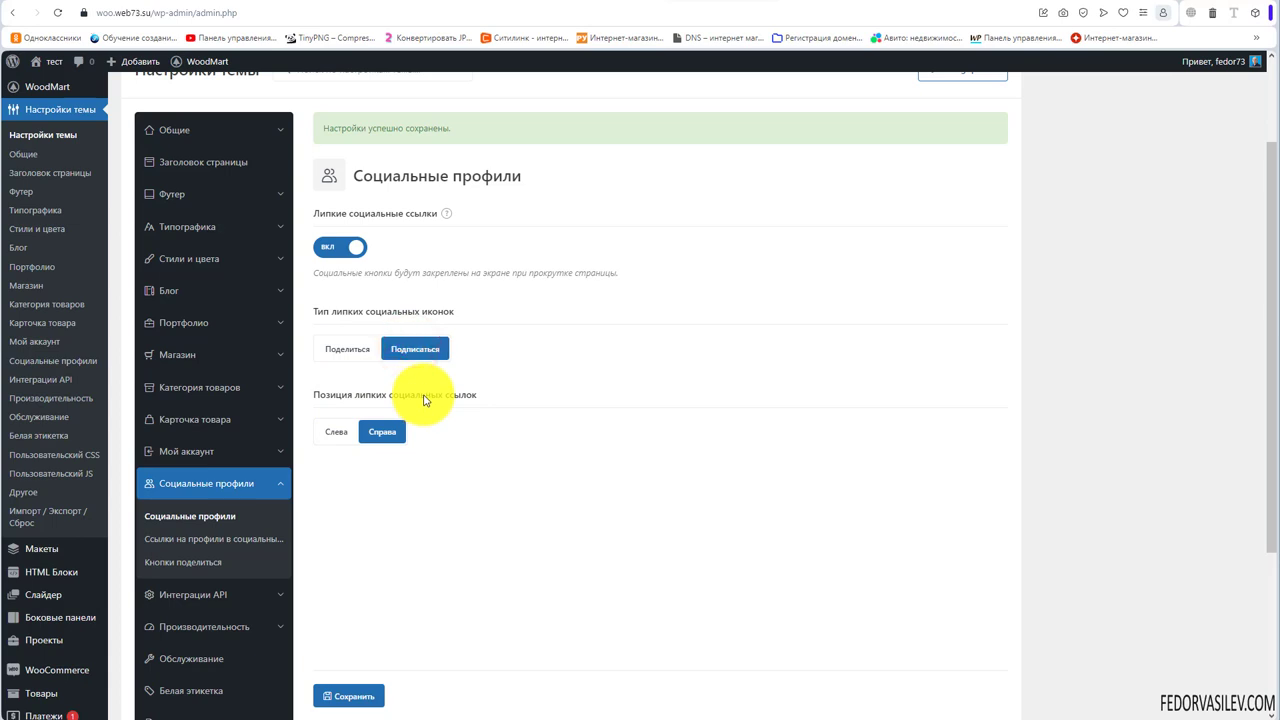
# Set the sticky social links' position to Слева and save the theme settings.
pyautogui.click(337, 431)
pyautogui.click(382, 431)
pyautogui.click(341, 431)
pyautogui.scroll(-2, 338, 500)
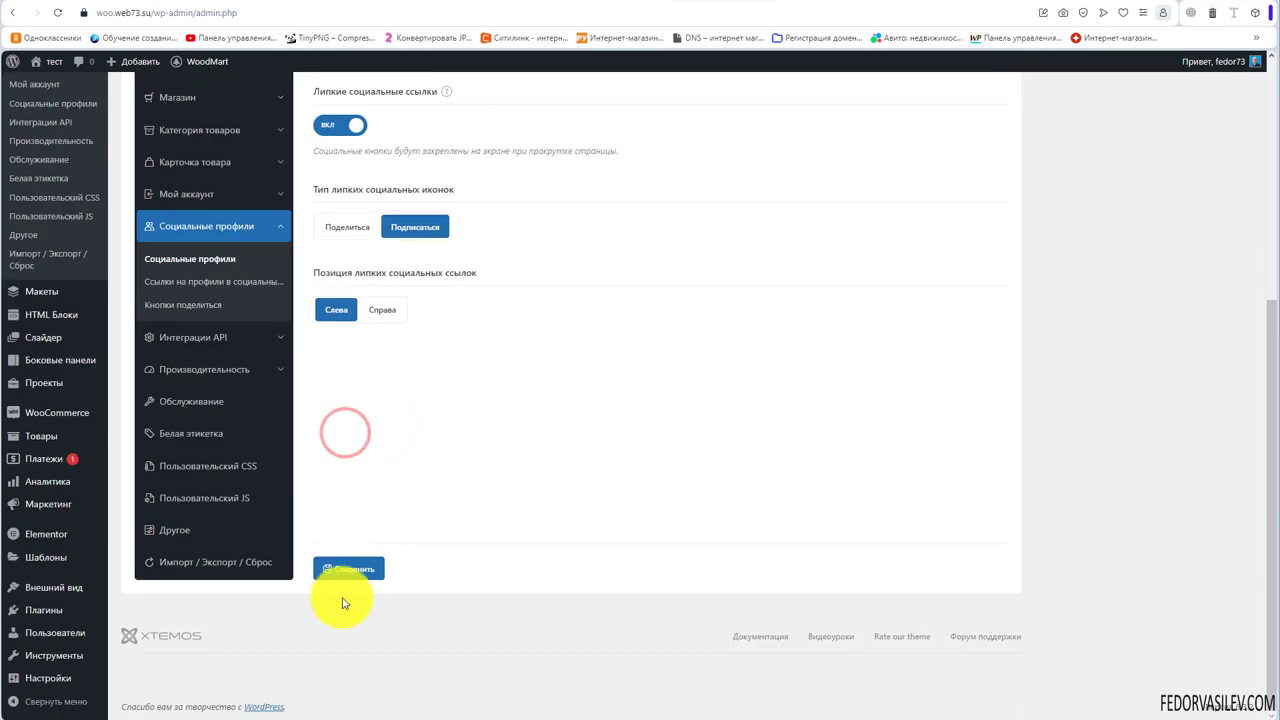
pyautogui.click(358, 571)
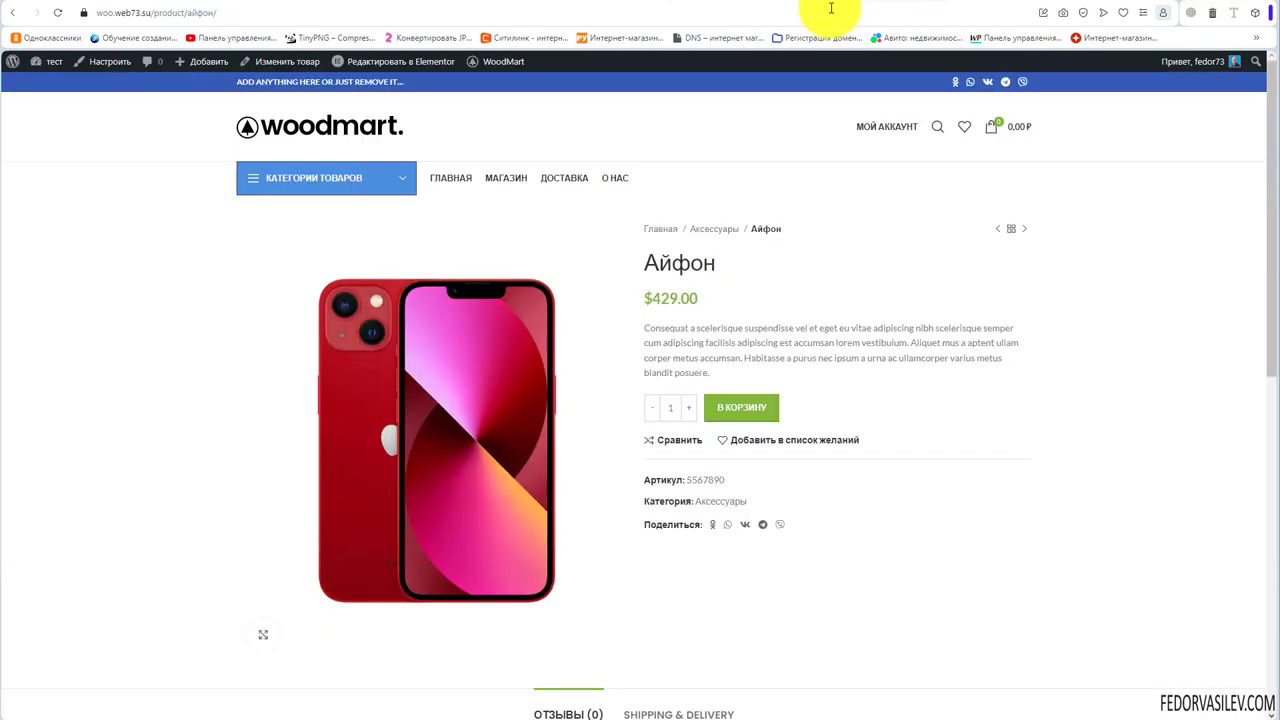
# Reload the Айфон product page and test the sticky social links and the ВК icon in the header, closing the opened pages.
pyautogui.click(58, 13)
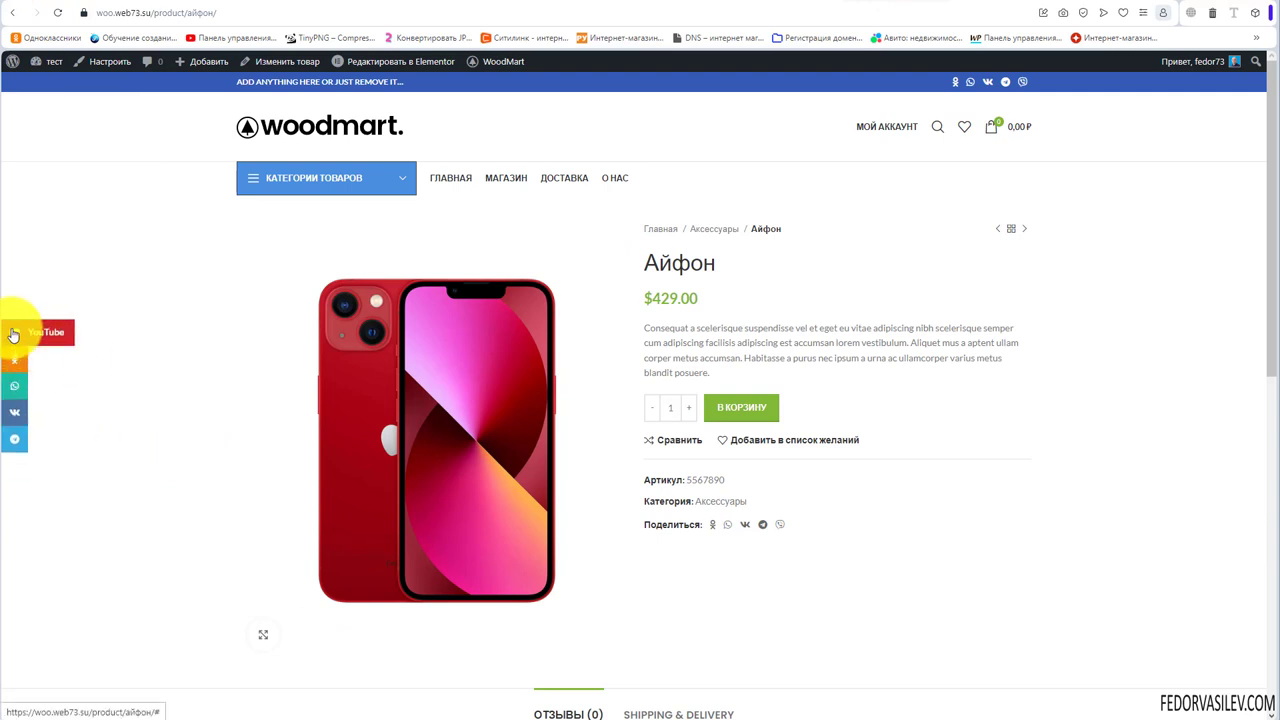
pyautogui.click(15, 395)
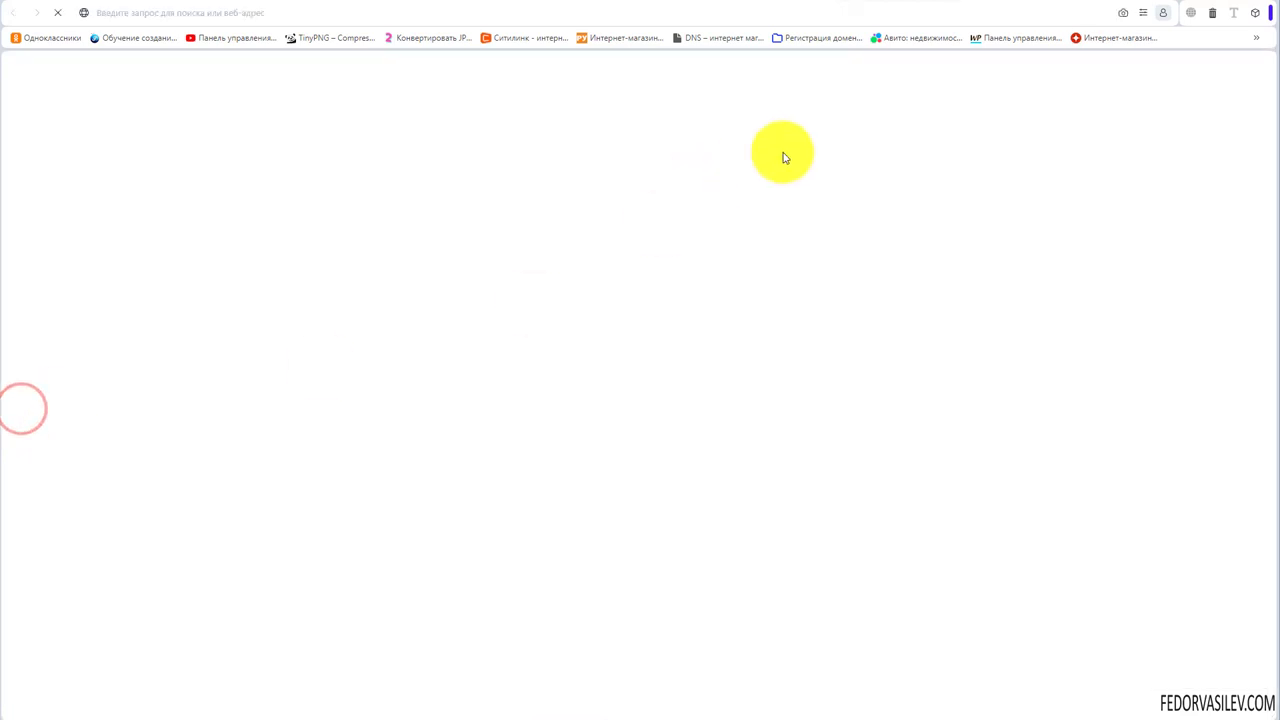
pyautogui.click(965, 4)
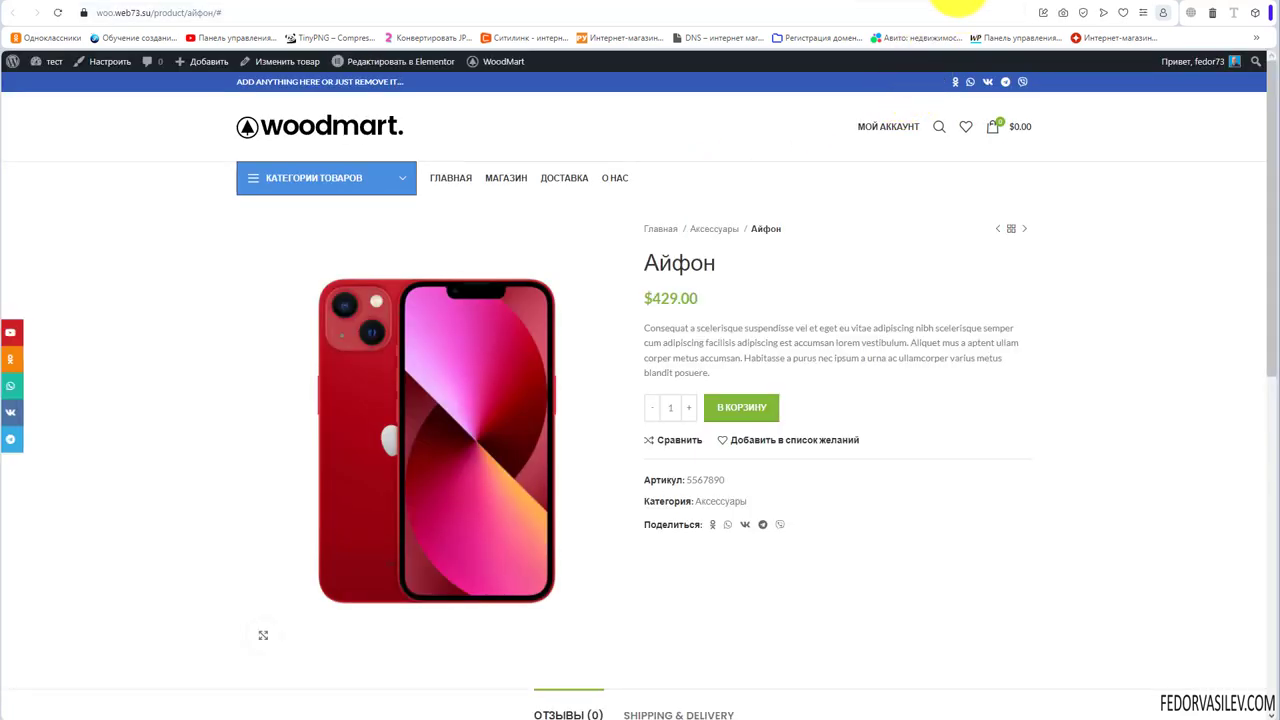
pyautogui.scroll(-7, 157, 420)
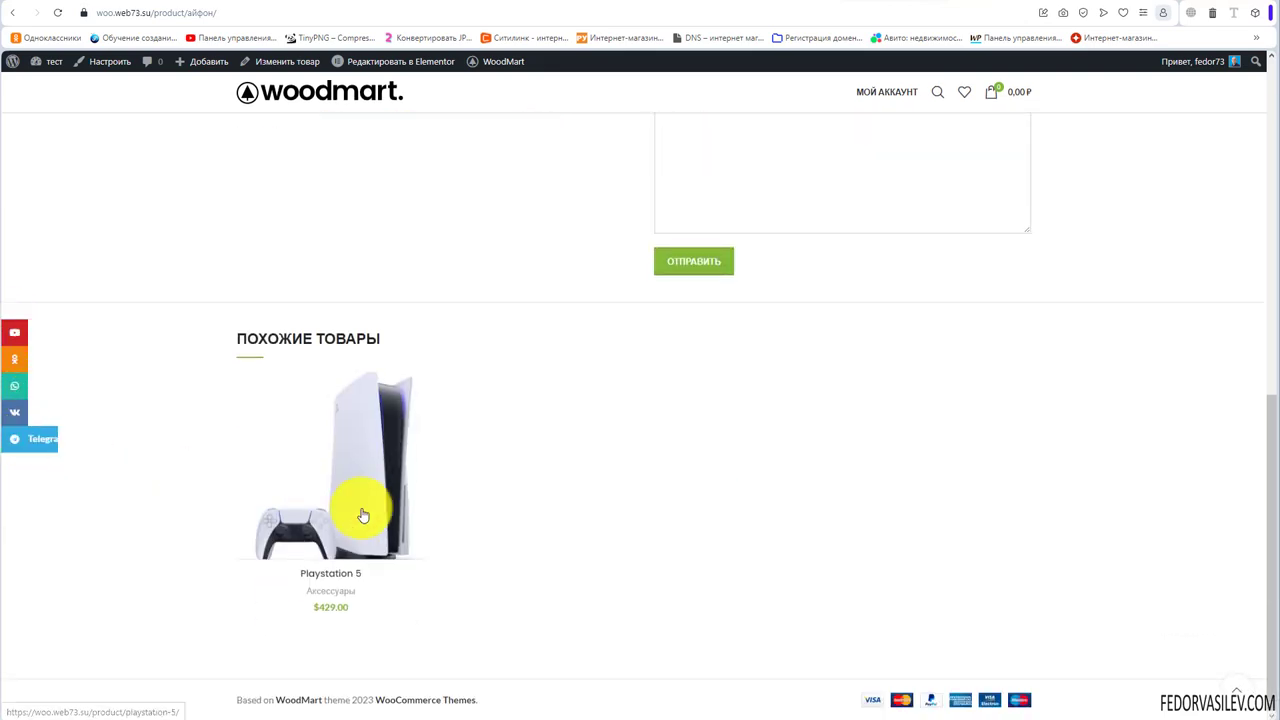
pyautogui.scroll(4, 263, 449)
pyautogui.scroll(-3, 255, 451)
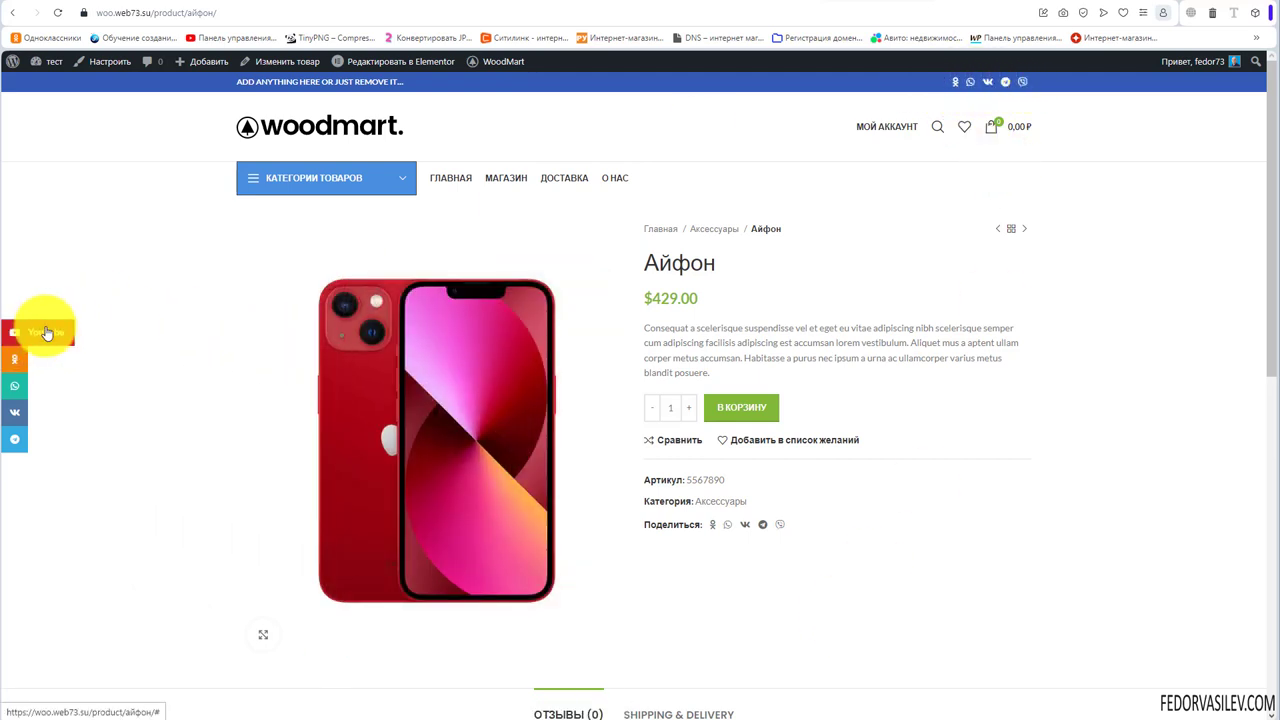
pyautogui.click(987, 81)
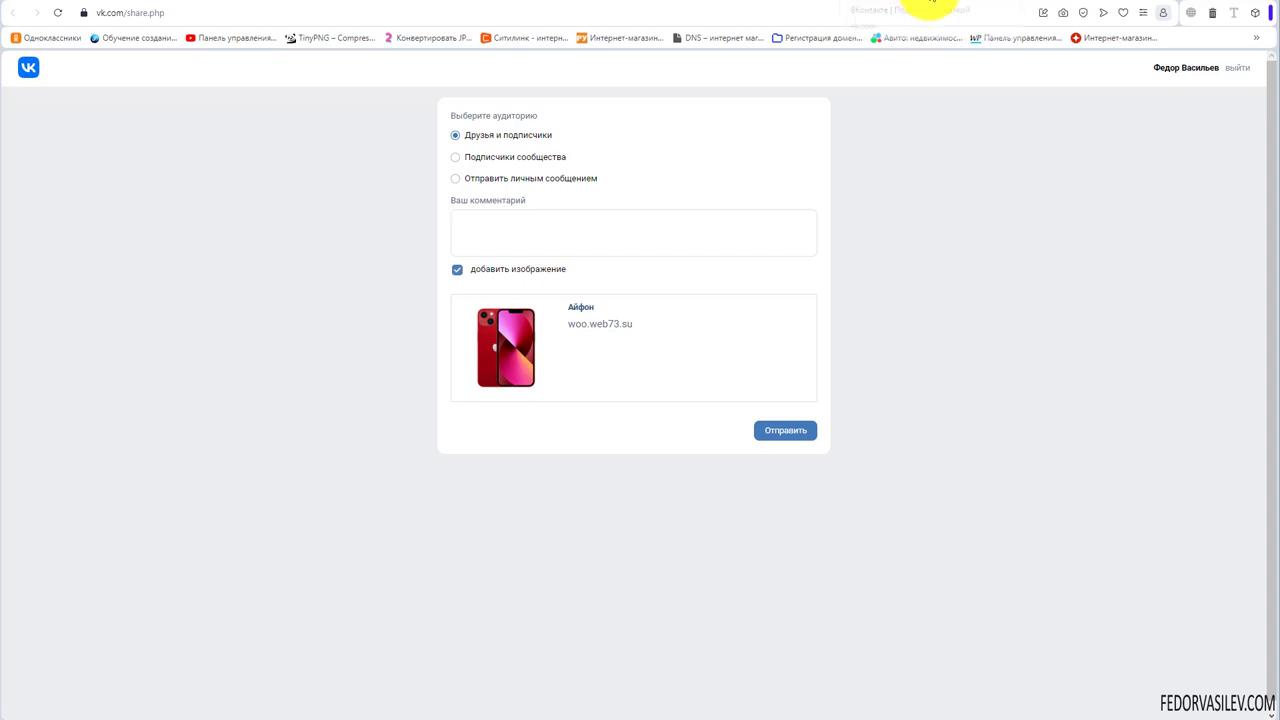
pyautogui.click(930, 2)
# Set the desktop header's social icons to type Подписаться, save the header, and test the YouTube icon on the product page.
pyautogui.click(760, 2)
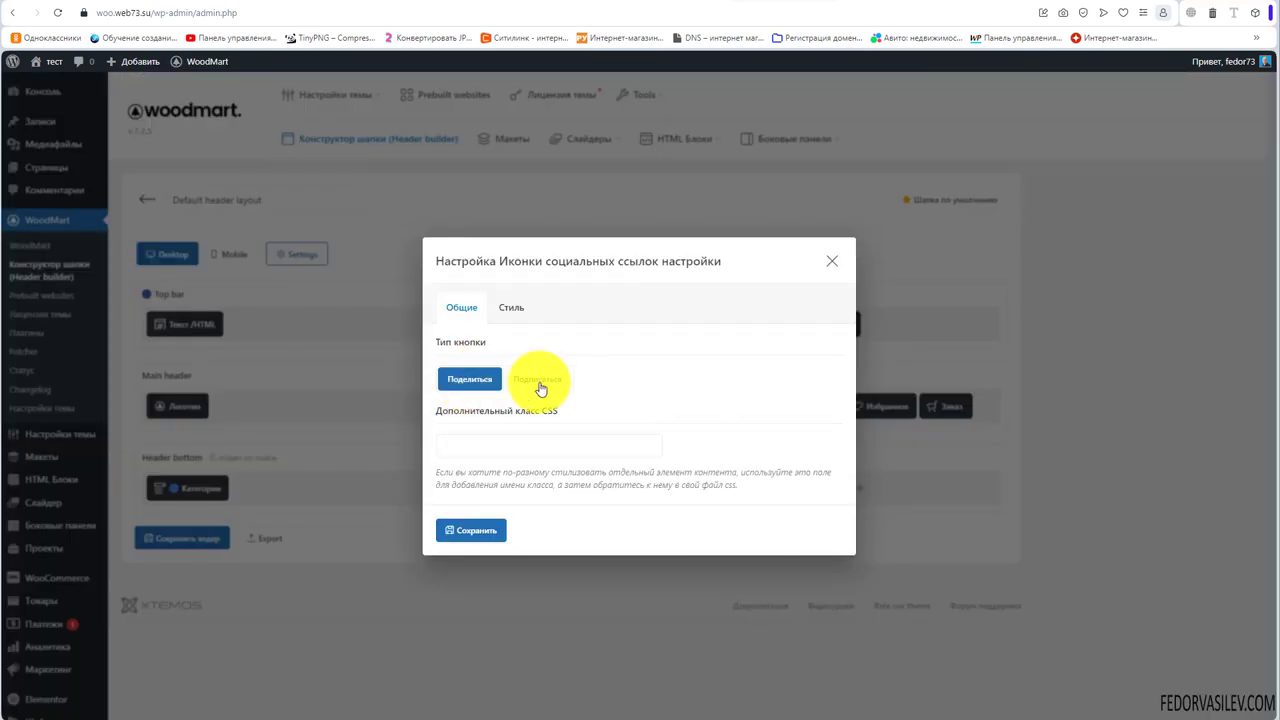
pyautogui.click(537, 380)
pyautogui.click(483, 528)
pyautogui.click(189, 538)
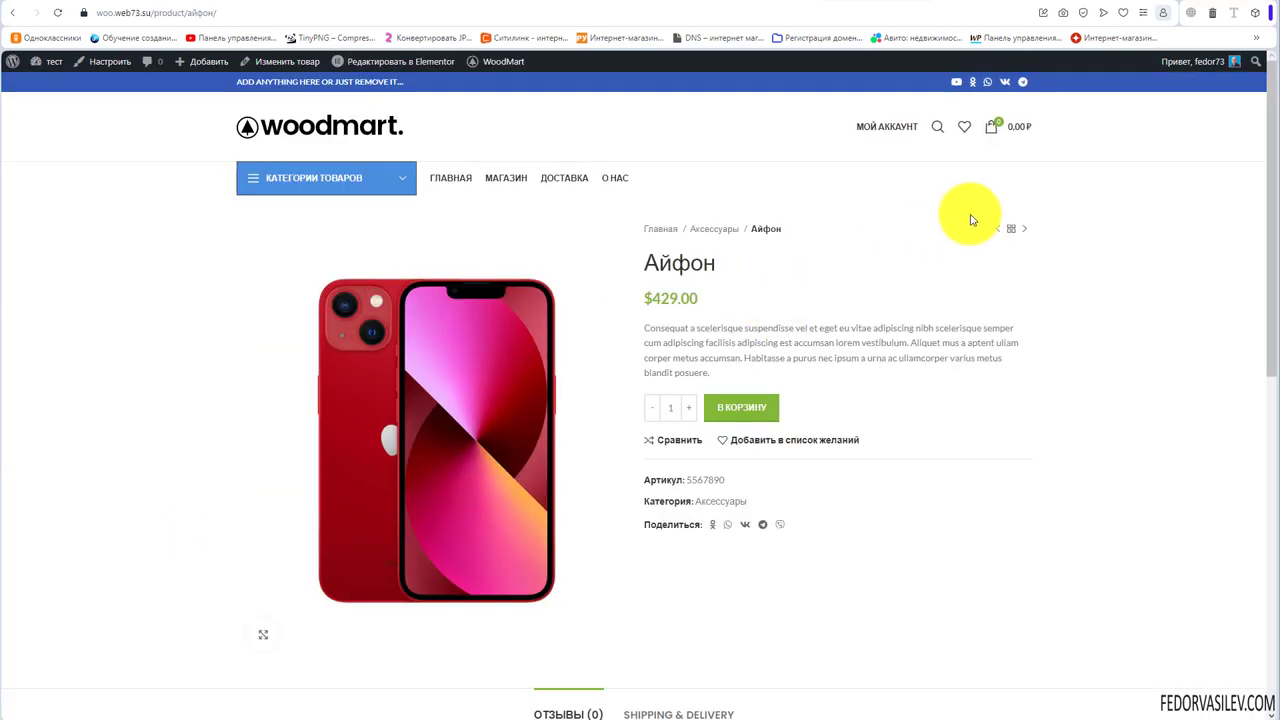
pyautogui.click(957, 83)
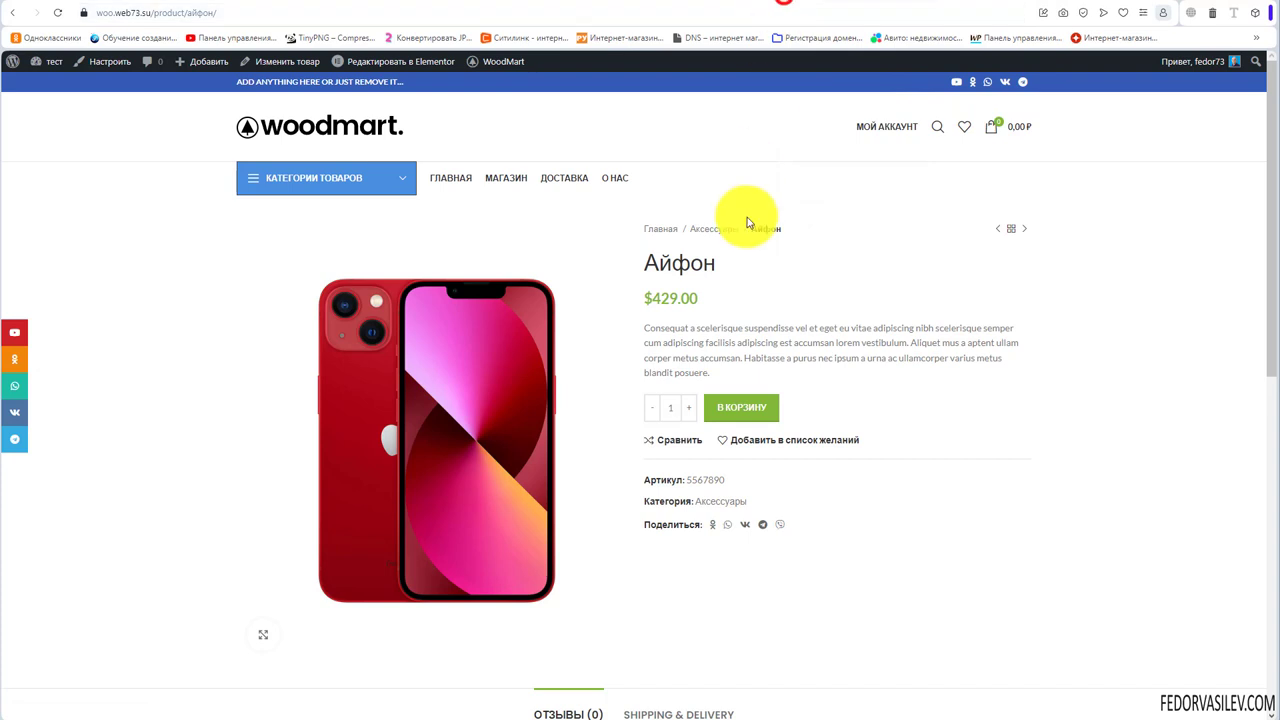
# Open the header builder's Mobile layout and preview the Айфон product page in mobile device view to check its social icons.
pyautogui.click(777, 2)
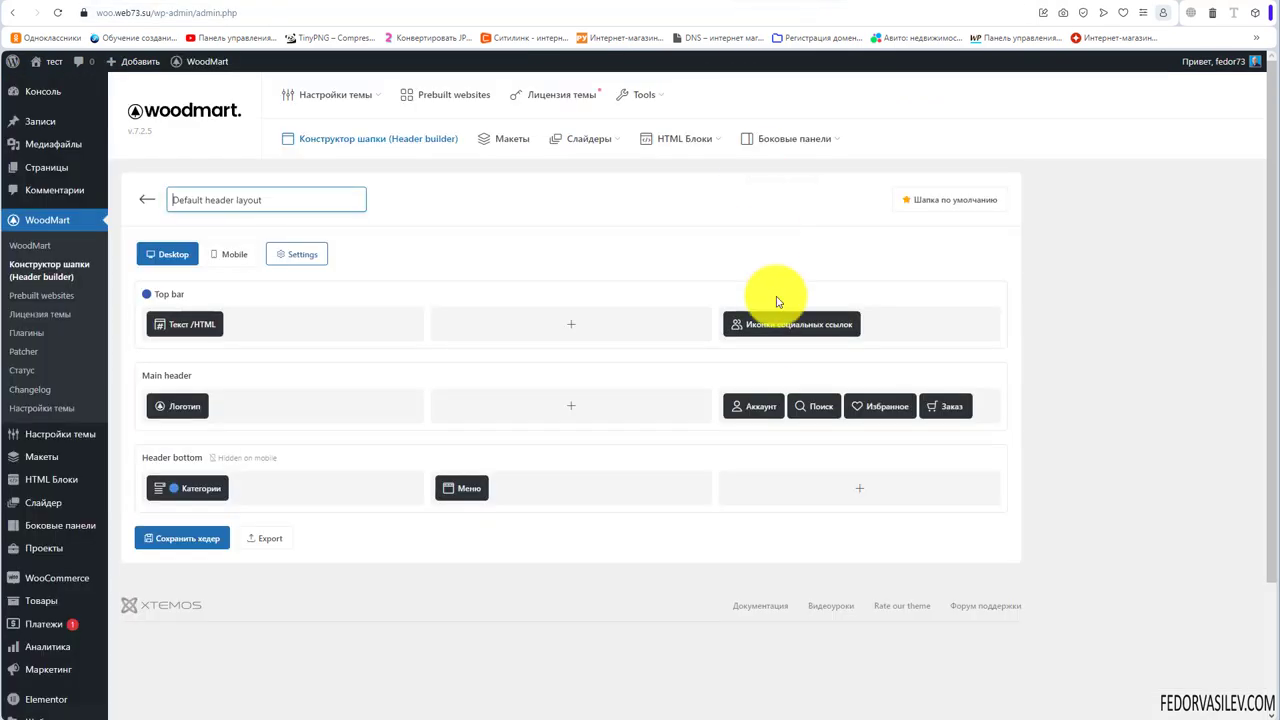
pyautogui.click(229, 256)
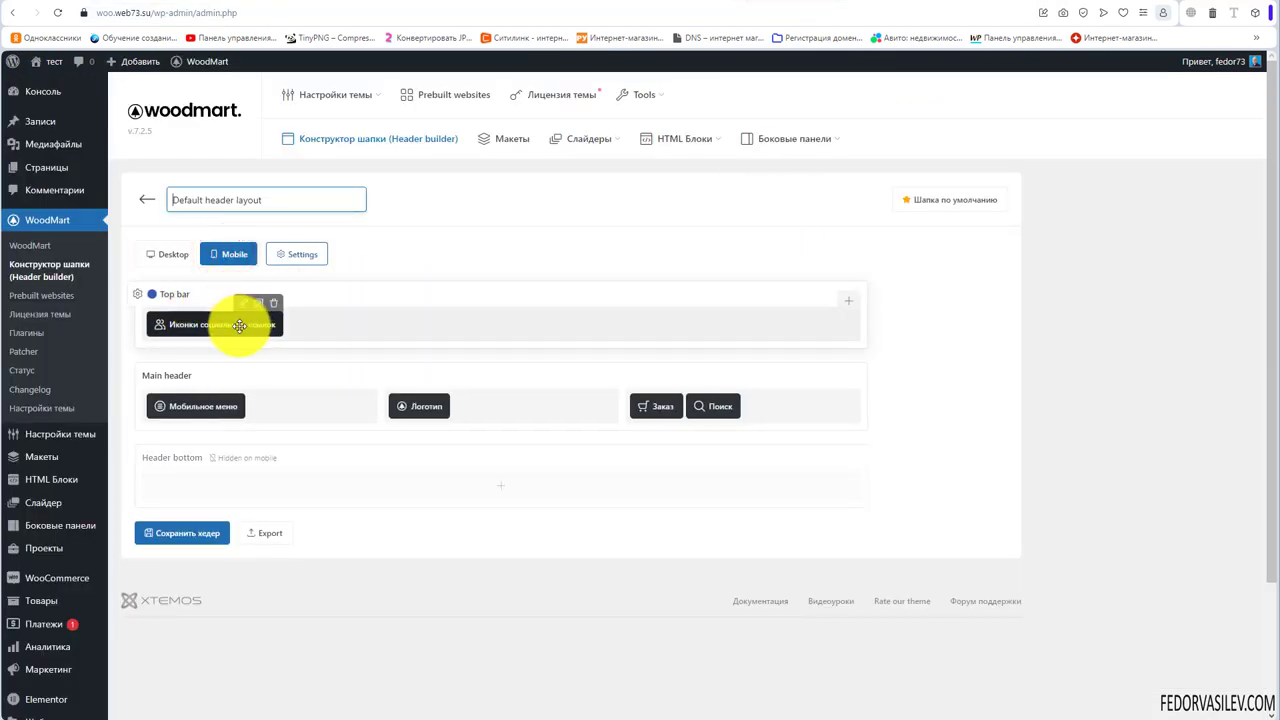
pyautogui.click(868, 4)
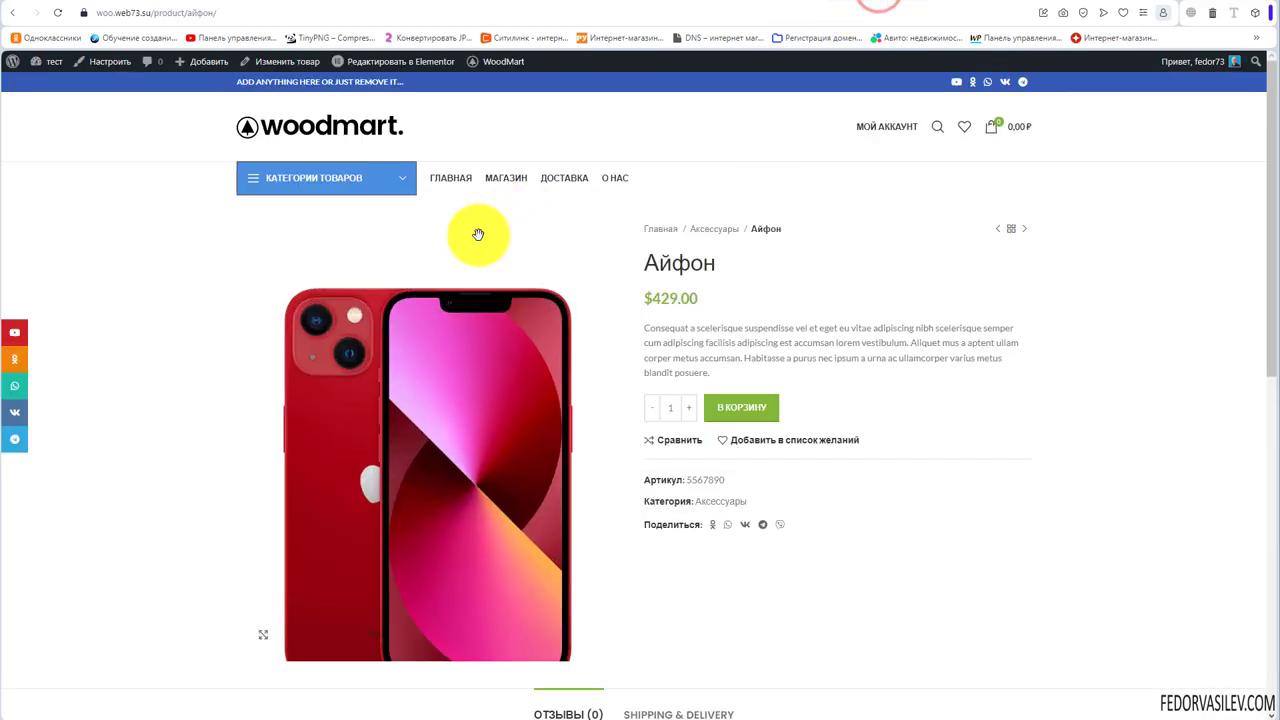
pyautogui.rightClick(479, 236)
pyautogui.click(521, 353)
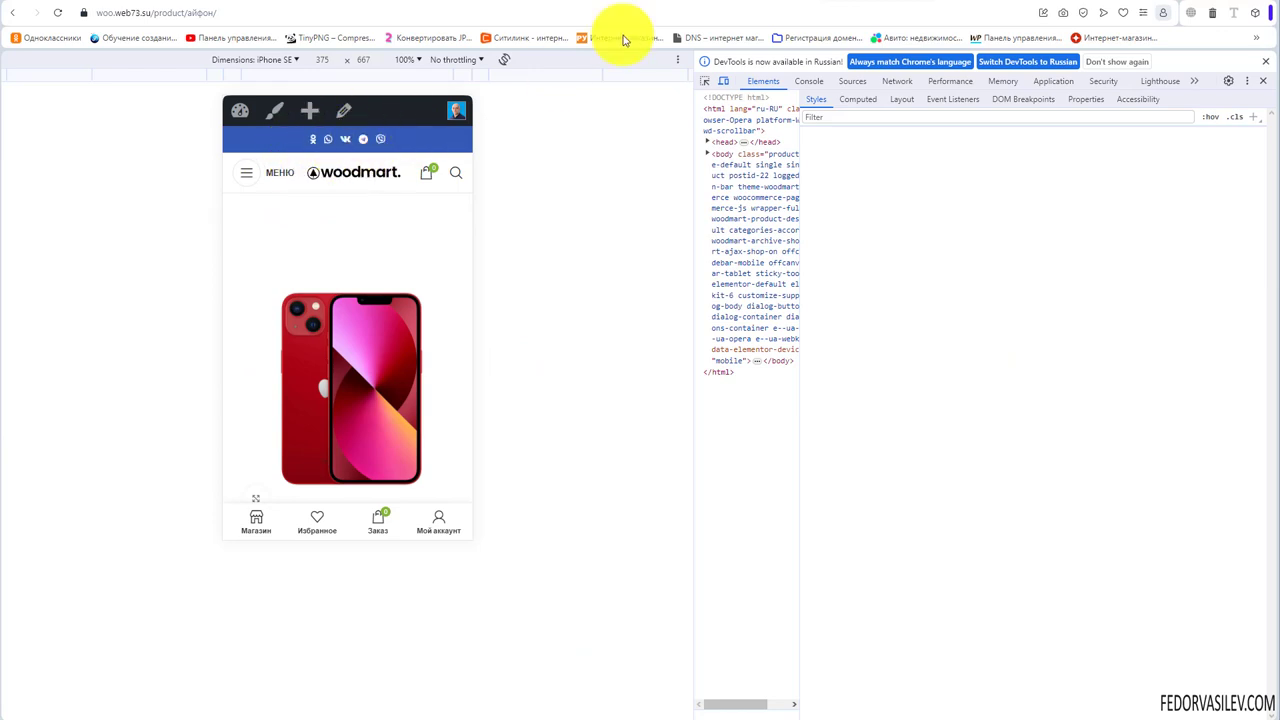
# Set the mobile header's social icons to type Подписаться and size Большой (22px), save them, and reload the mobile preview.
pyautogui.click(765, 3)
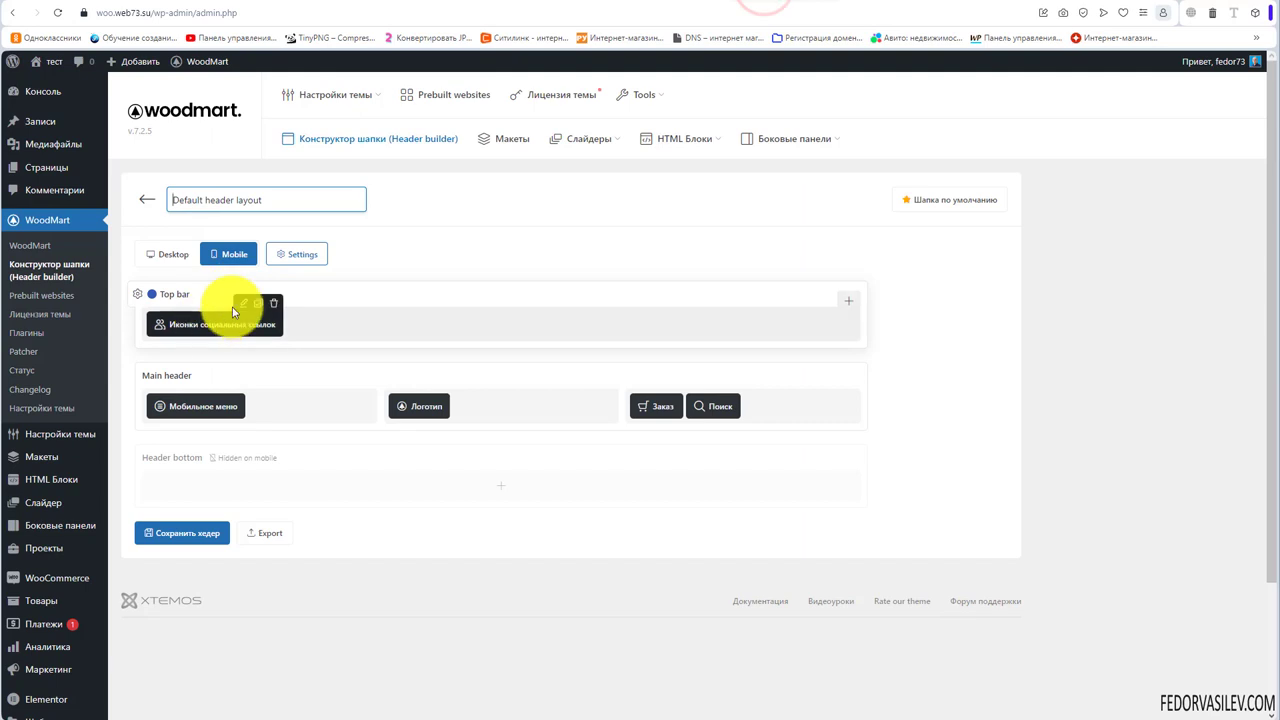
pyautogui.click(238, 300)
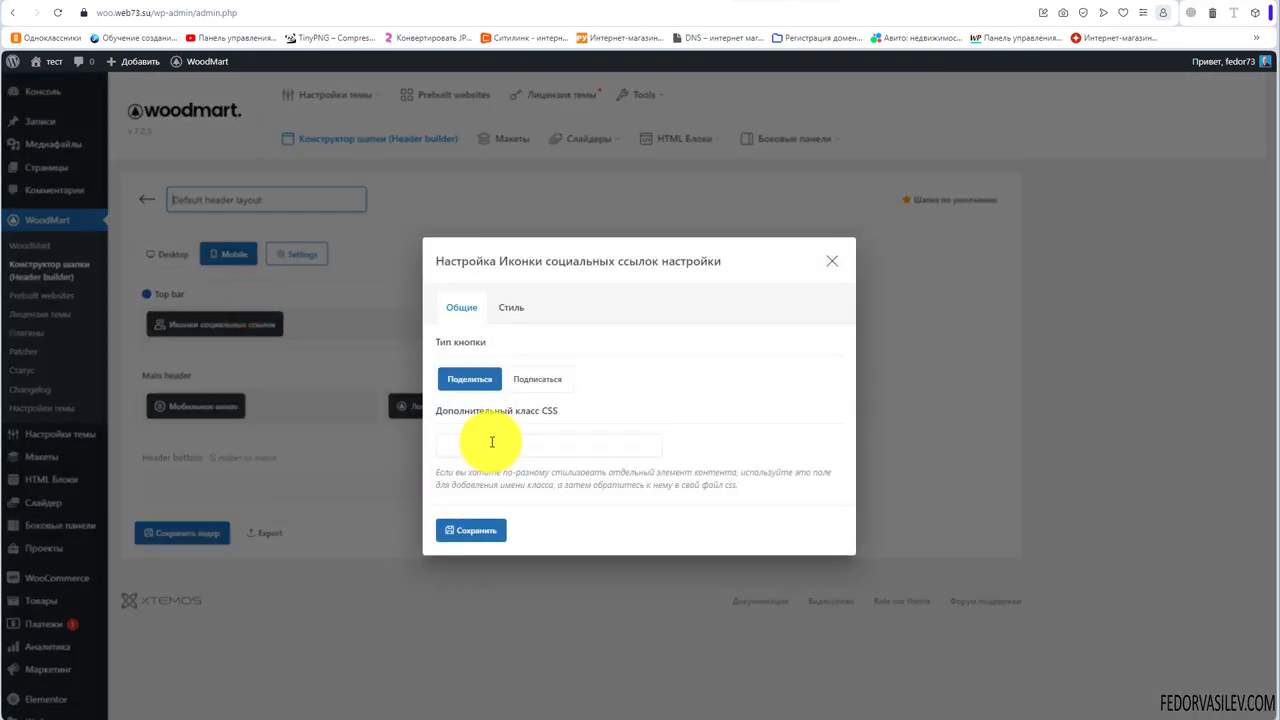
pyautogui.click(537, 379)
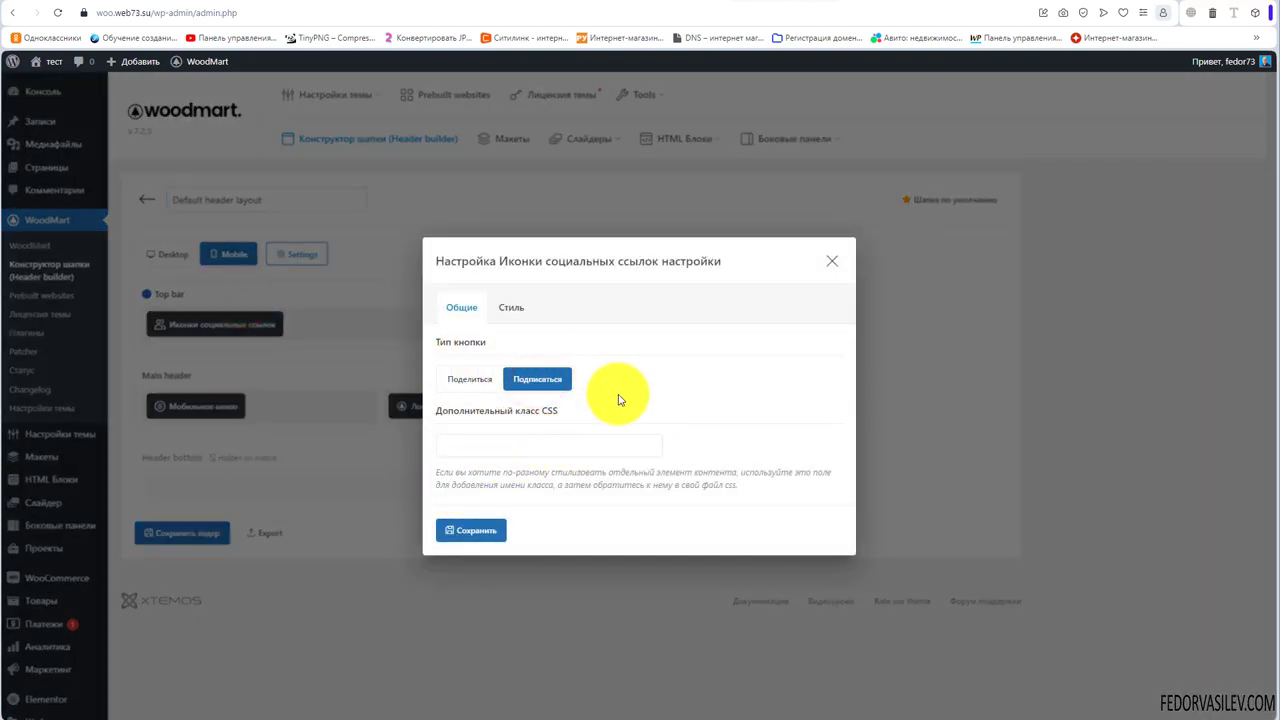
pyautogui.click(503, 307)
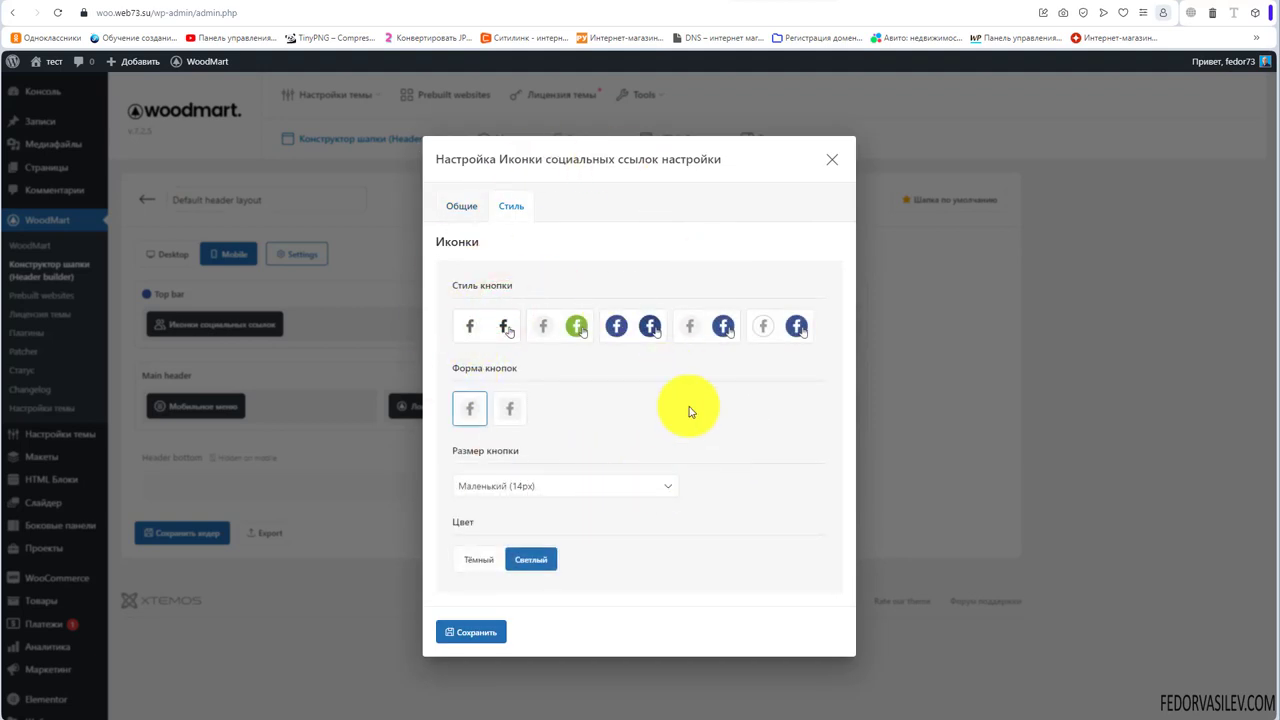
pyautogui.click(667, 485)
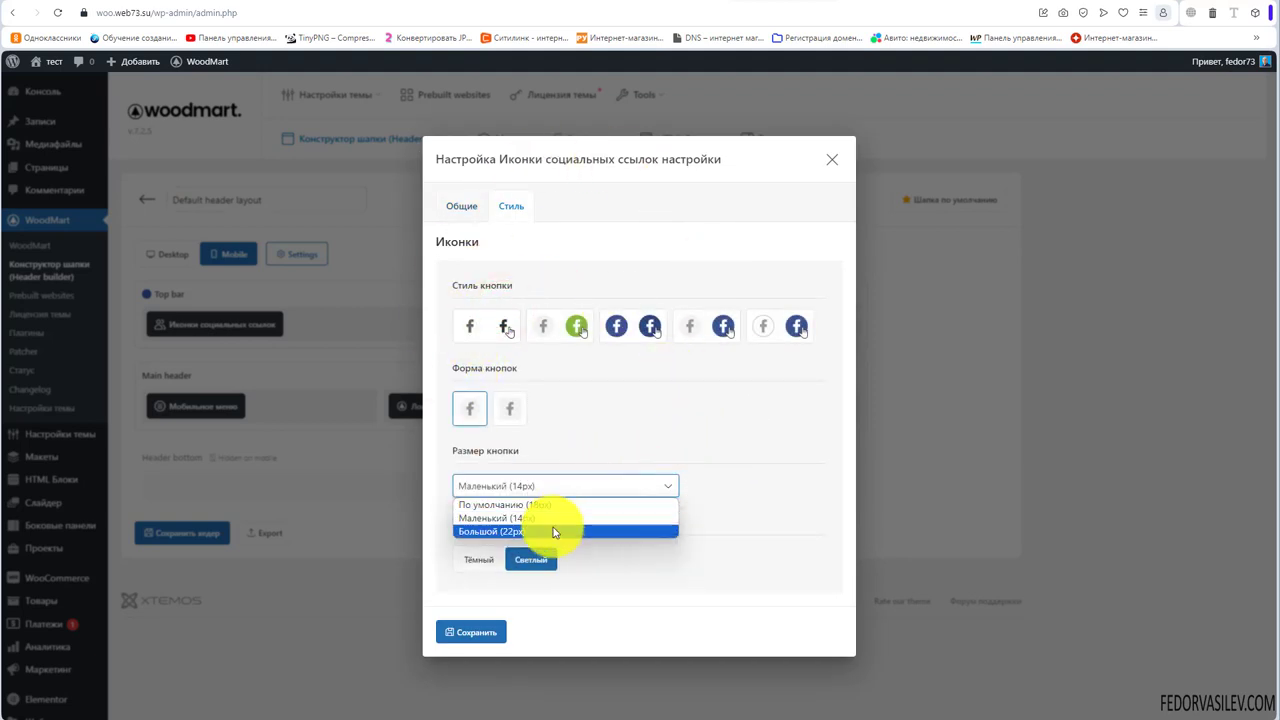
pyautogui.click(550, 530)
pyautogui.click(462, 633)
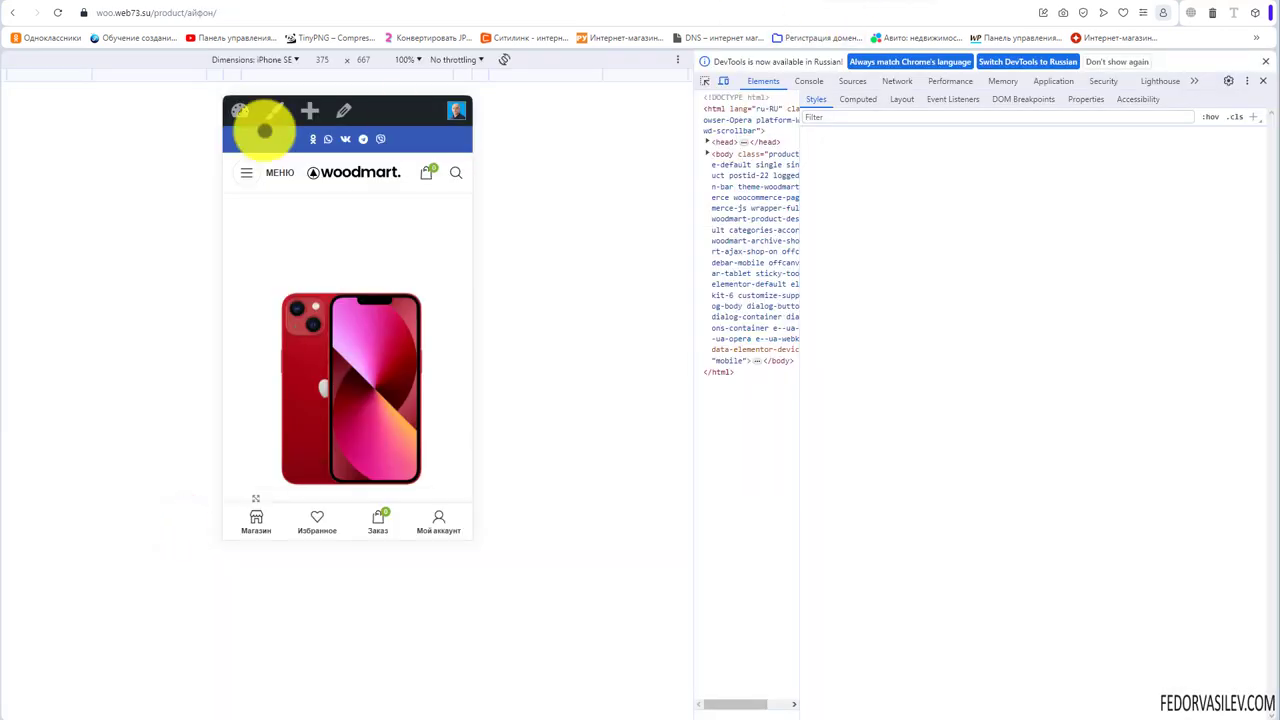
pyautogui.press('F5')
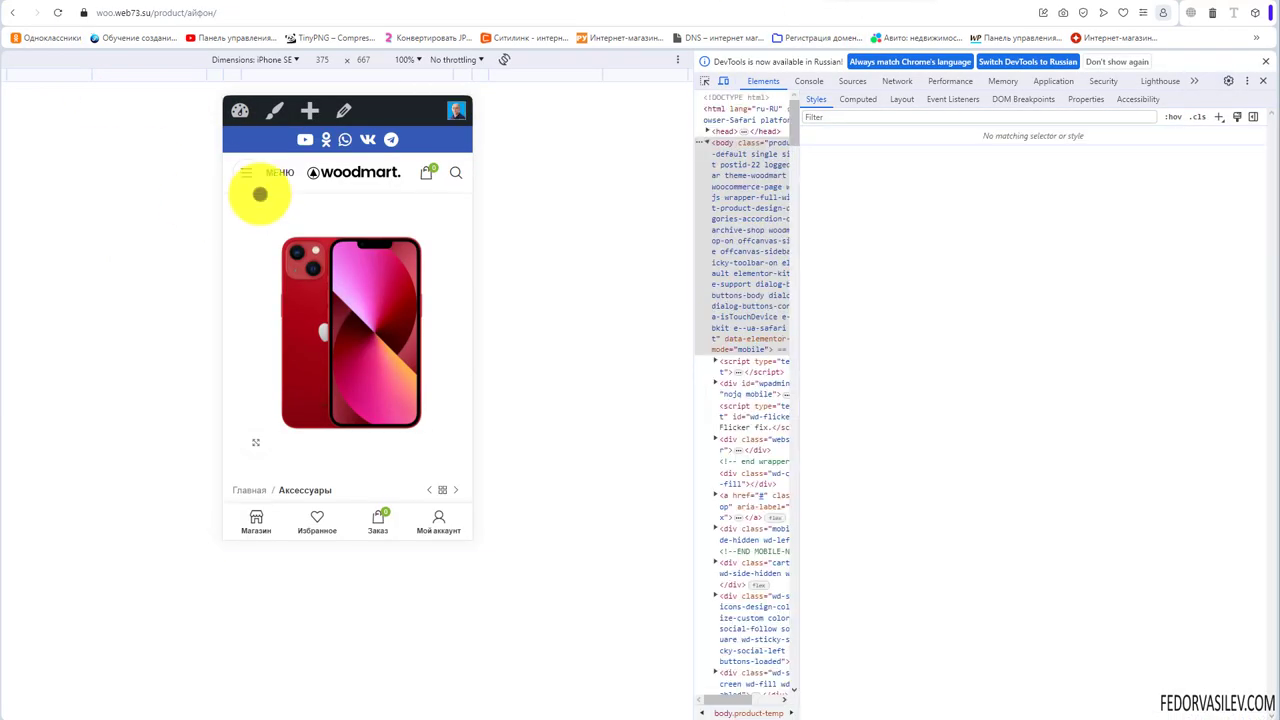